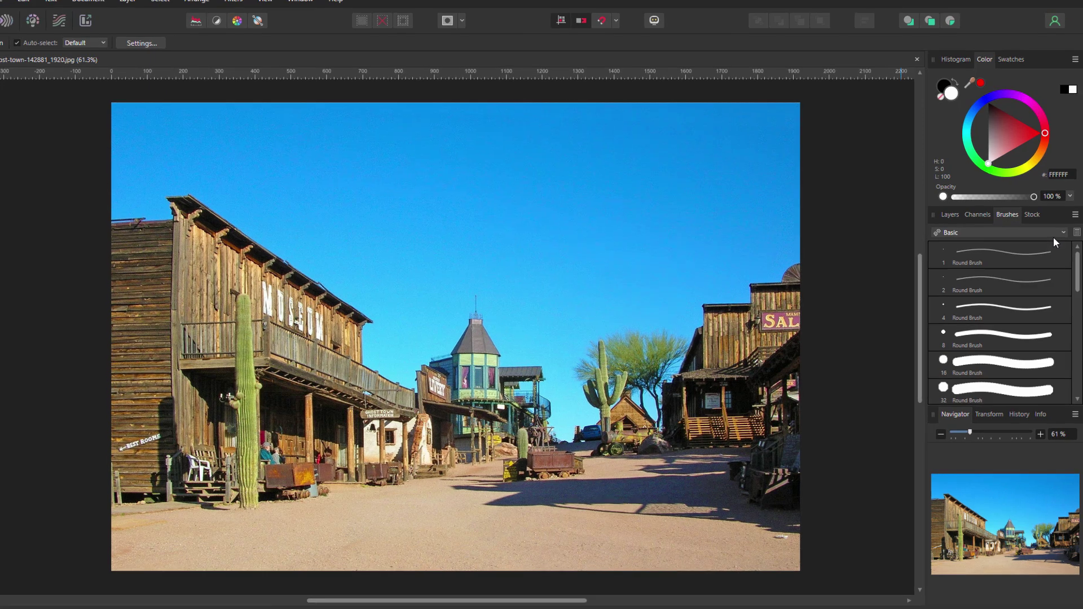
- Check the brush categories, keeping Basic, then run a DeviantArt search for 'photoshop brushes'
left_click(1054, 235)
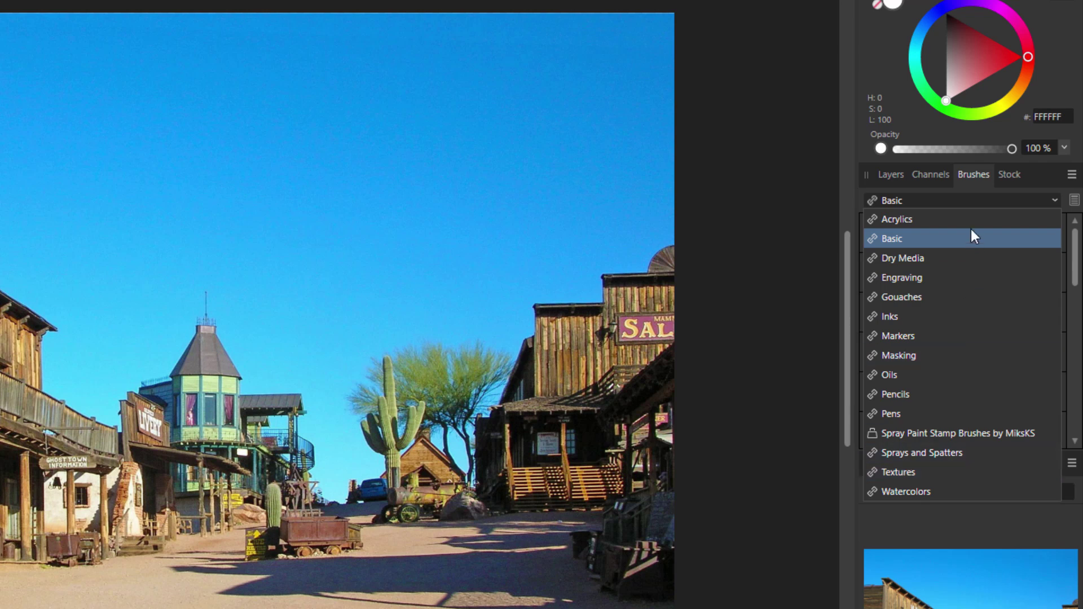
left_click(802, 237)
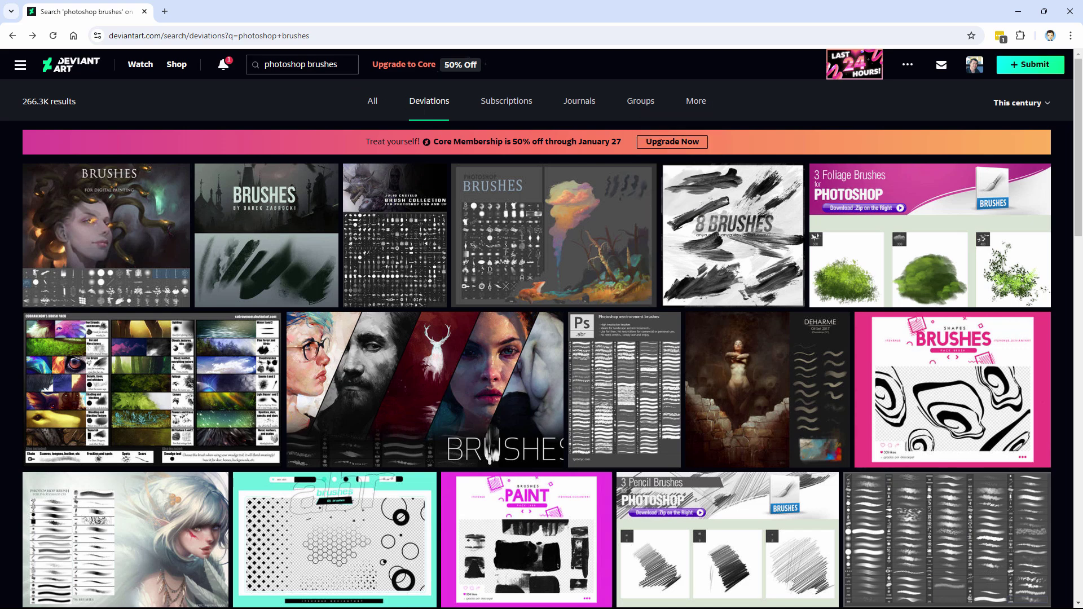
triple_click(333, 66)
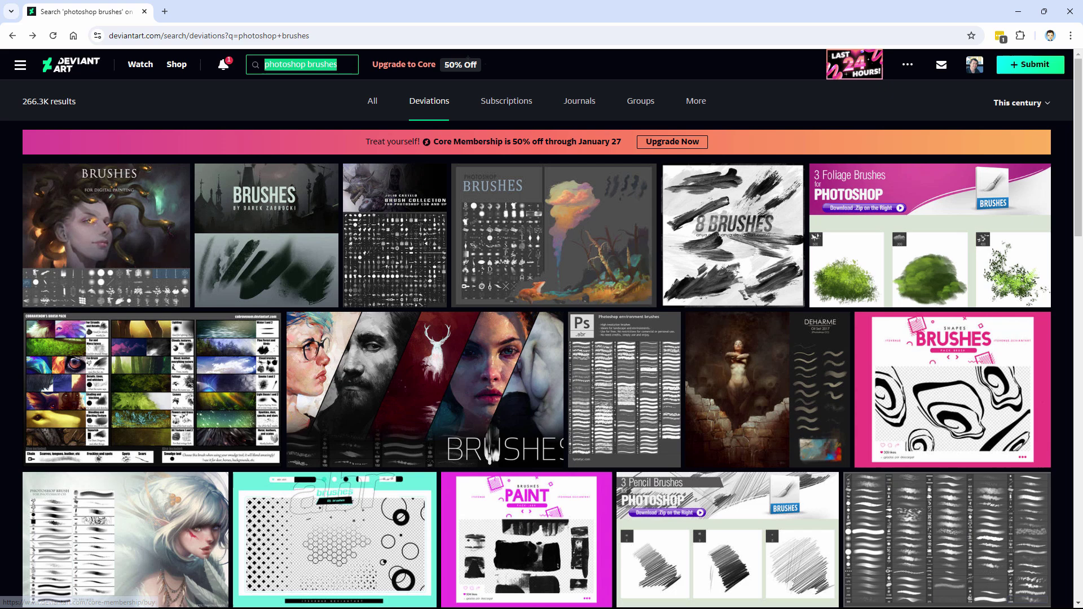
left_click(720, 111)
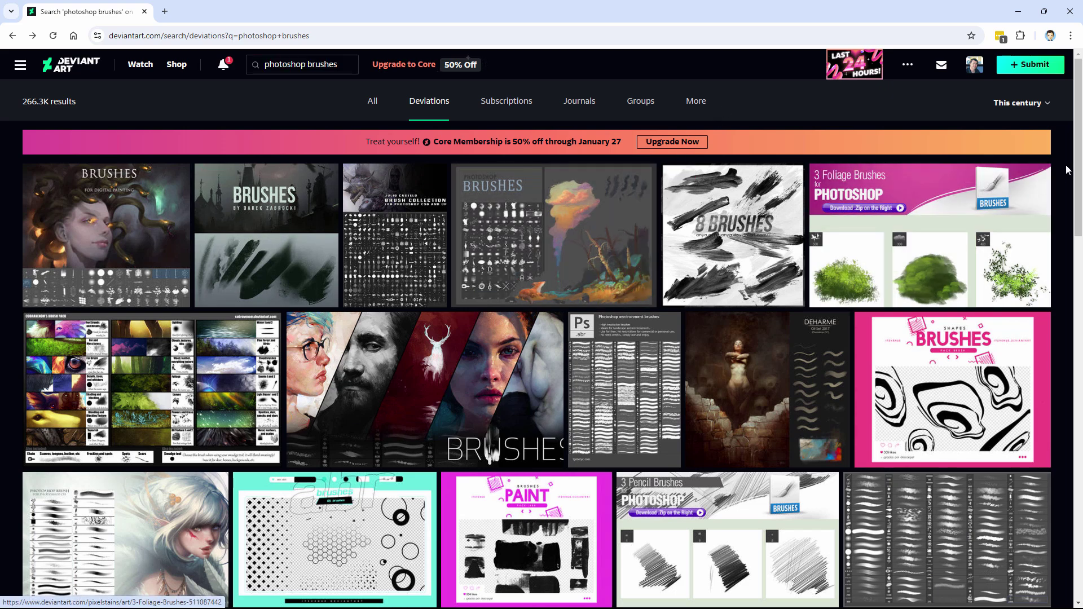
- Scroll down the results and bring up link options for Photoshop Cloud Brushes
scroll(972, 262, "down", 4)
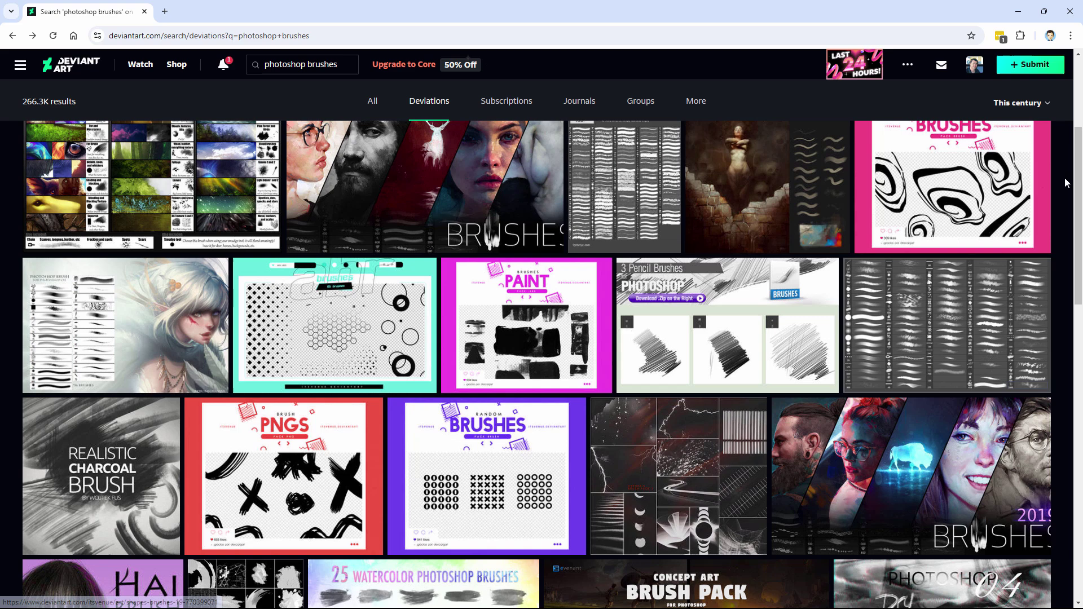
scroll(959, 226, "down", 6)
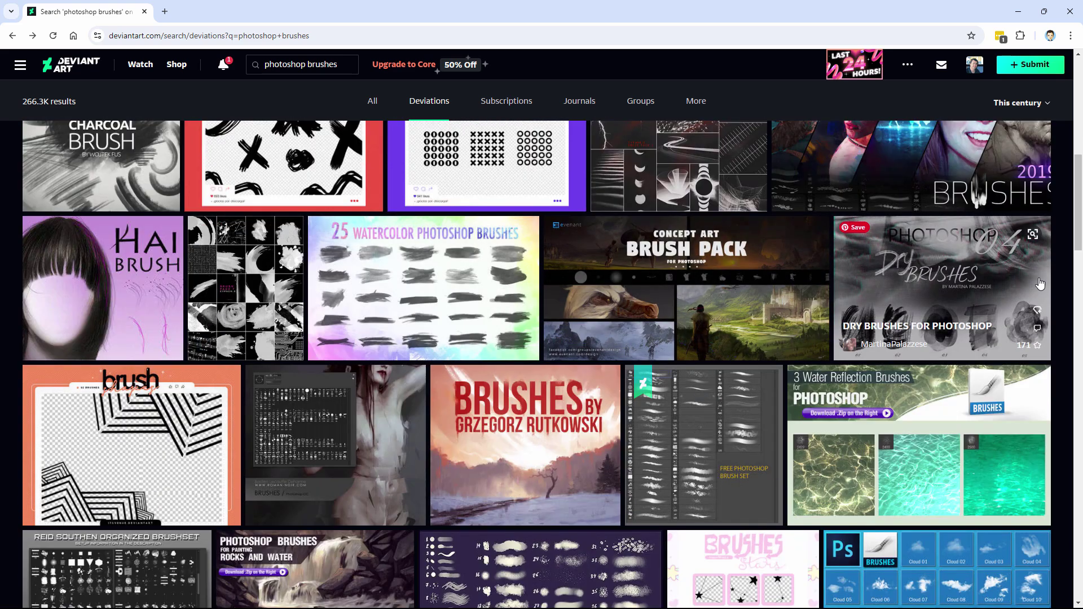
scroll(1078, 227, "down", 4)
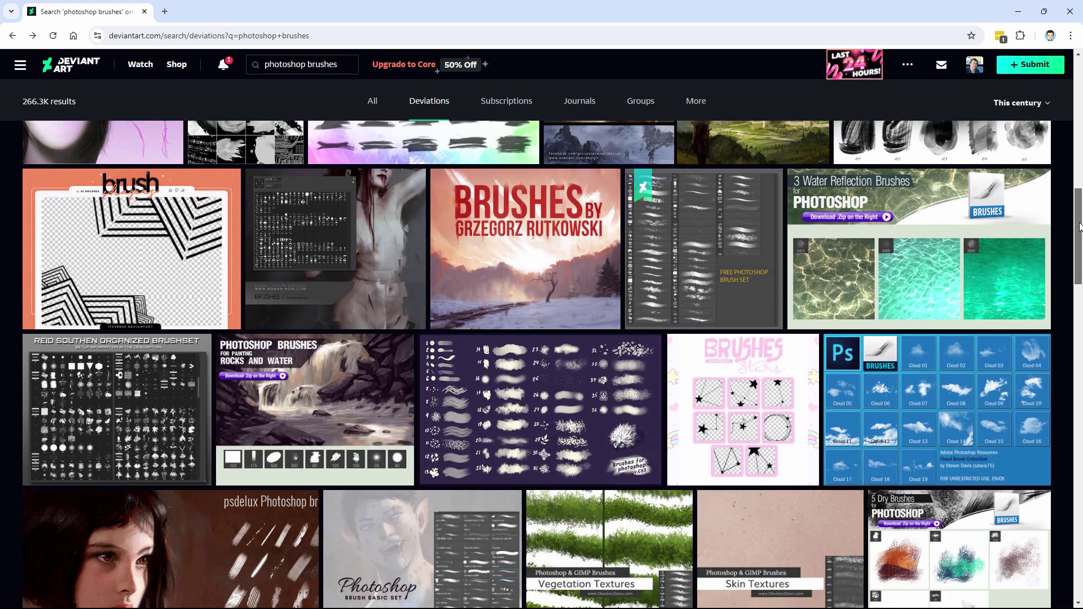
scroll(1077, 227, "down", 1)
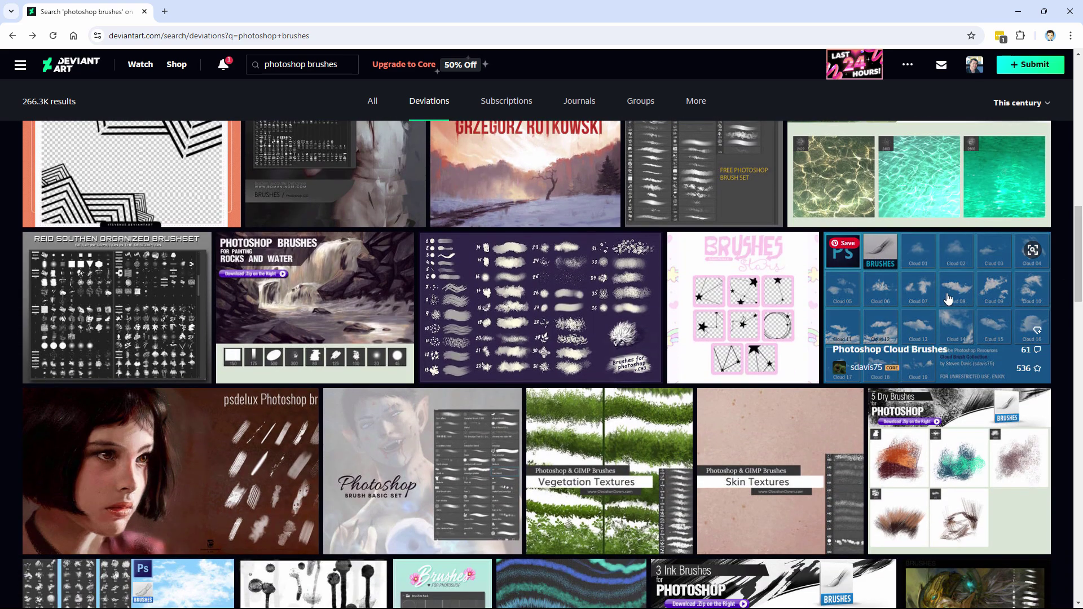
right_click(892, 306)
- Open Photoshop Cloud Brushes in a new tab and save its zip into Photoshop Brushes
left_click(949, 316)
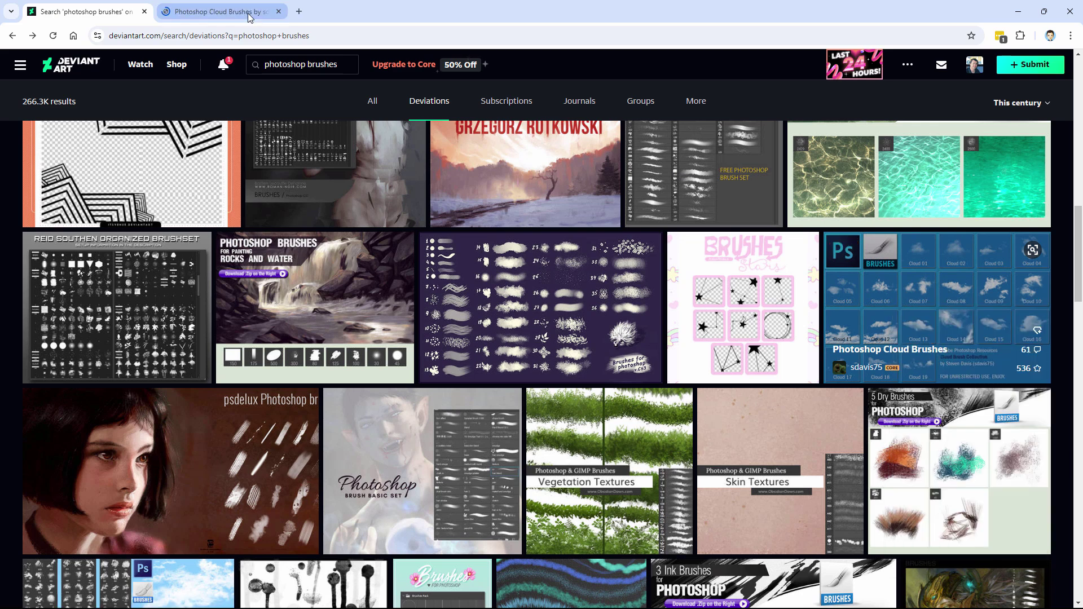
left_click(225, 11)
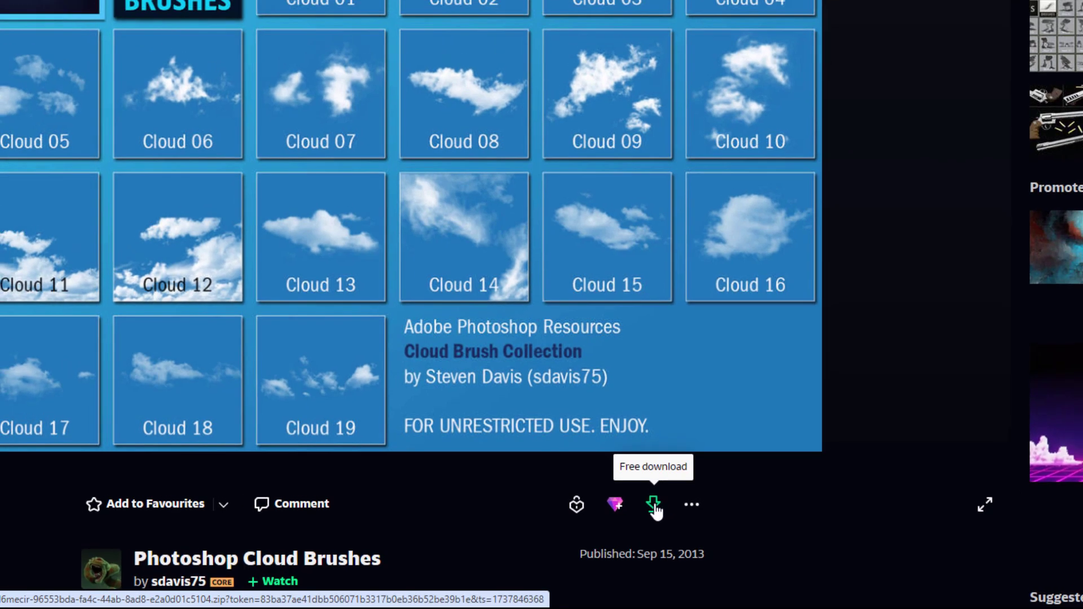
left_click(660, 499)
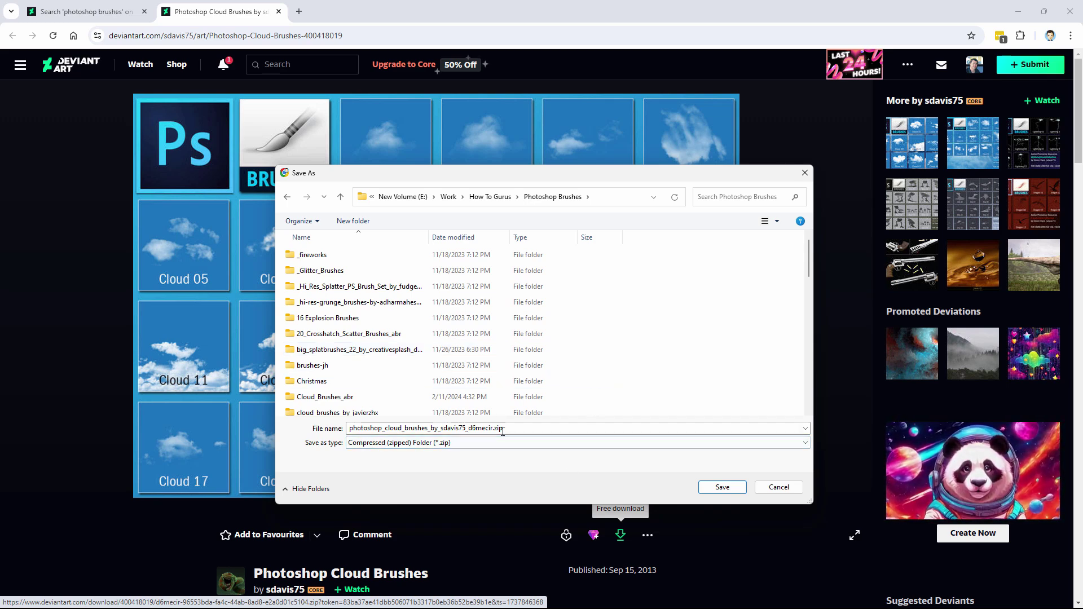
left_click(723, 487)
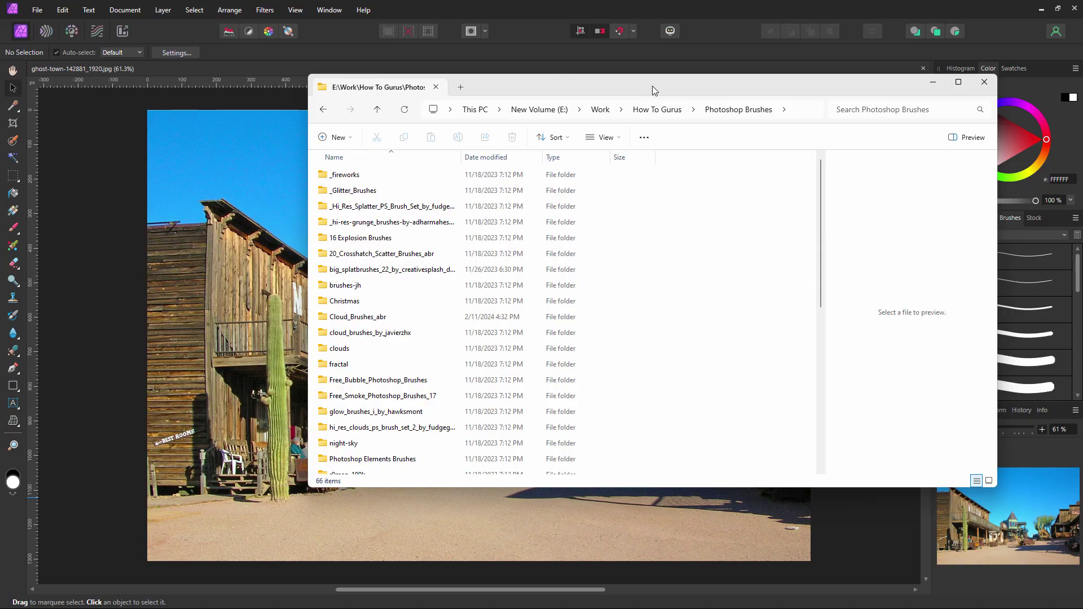
- Locate the downloaded cloud brushes zip in Explorer and extract all its contents
mouse_move(652, 86)
left_mouse_down()
mouse_move(629, 173)
mouse_move(627, 99)
mouse_move(627, 114)
left_mouse_up()
double_click(435, 185)
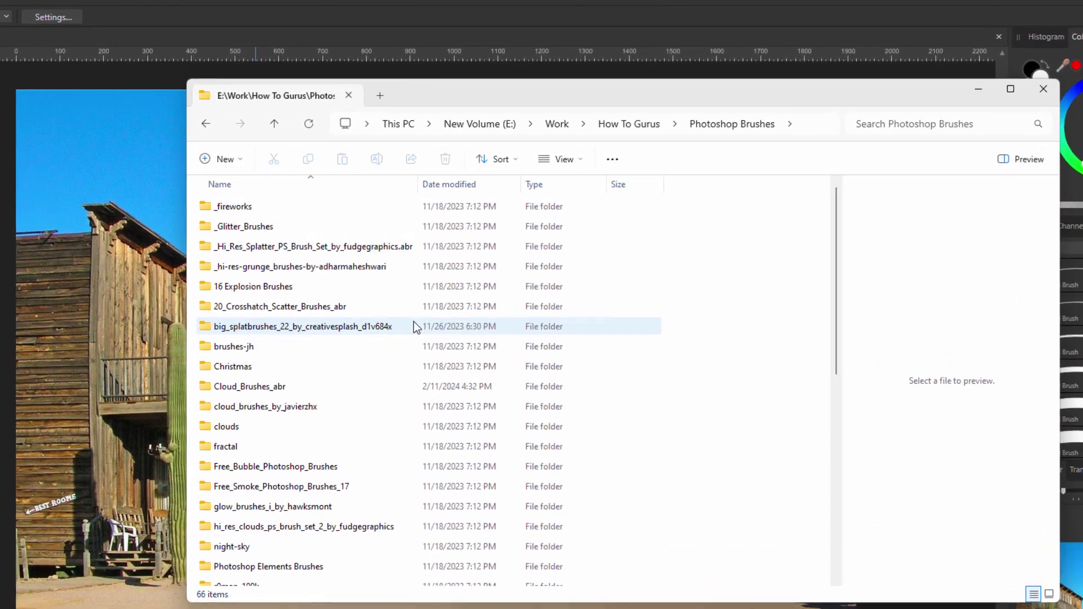
scroll(414, 326, "down", 15)
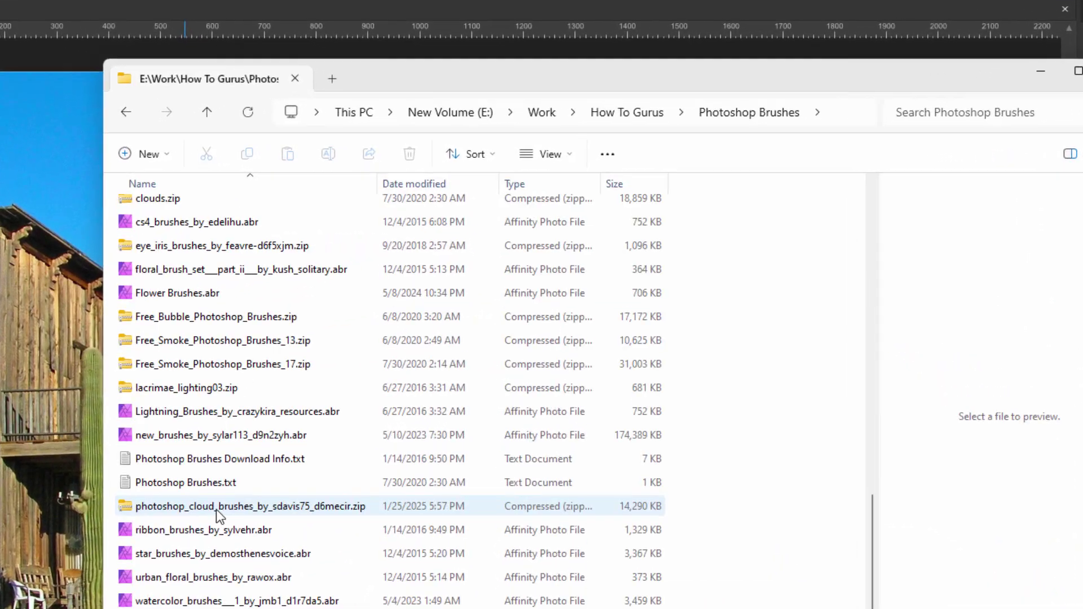
left_click(273, 506)
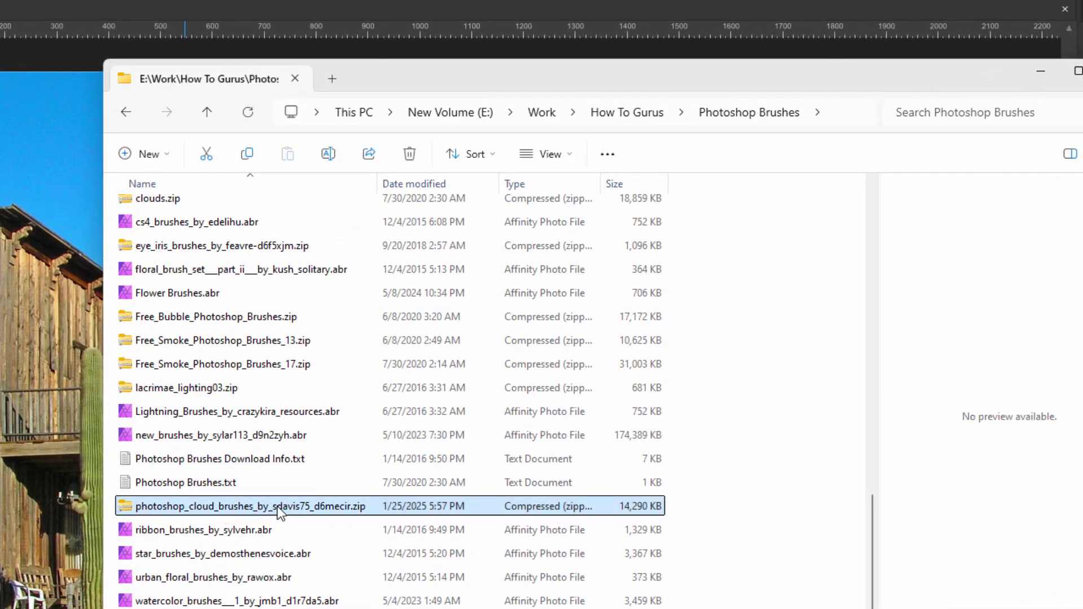
right_click(225, 506)
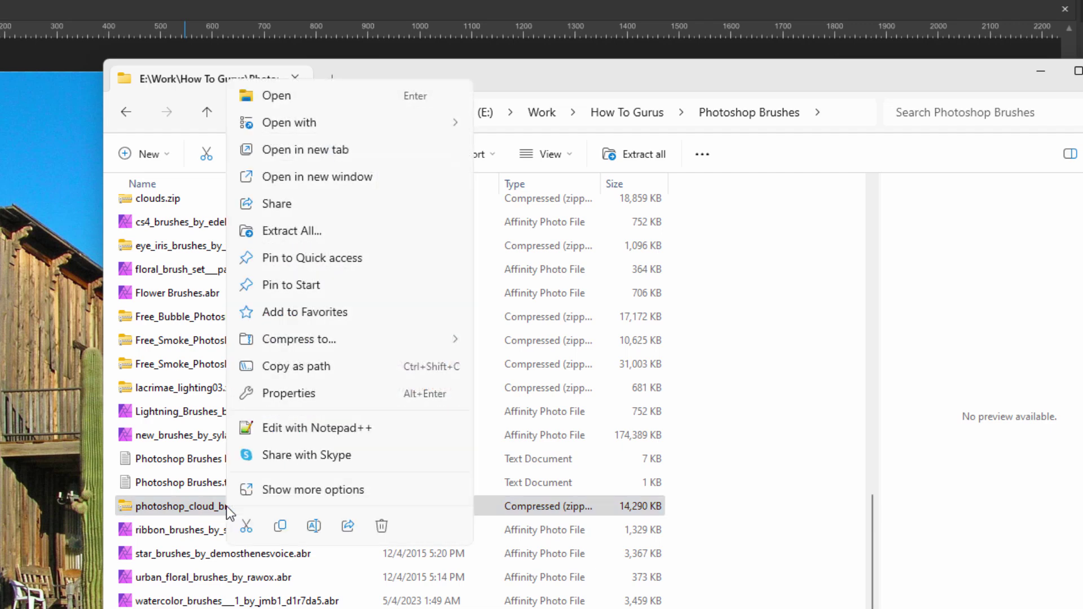
left_click(295, 231)
left_click(646, 535)
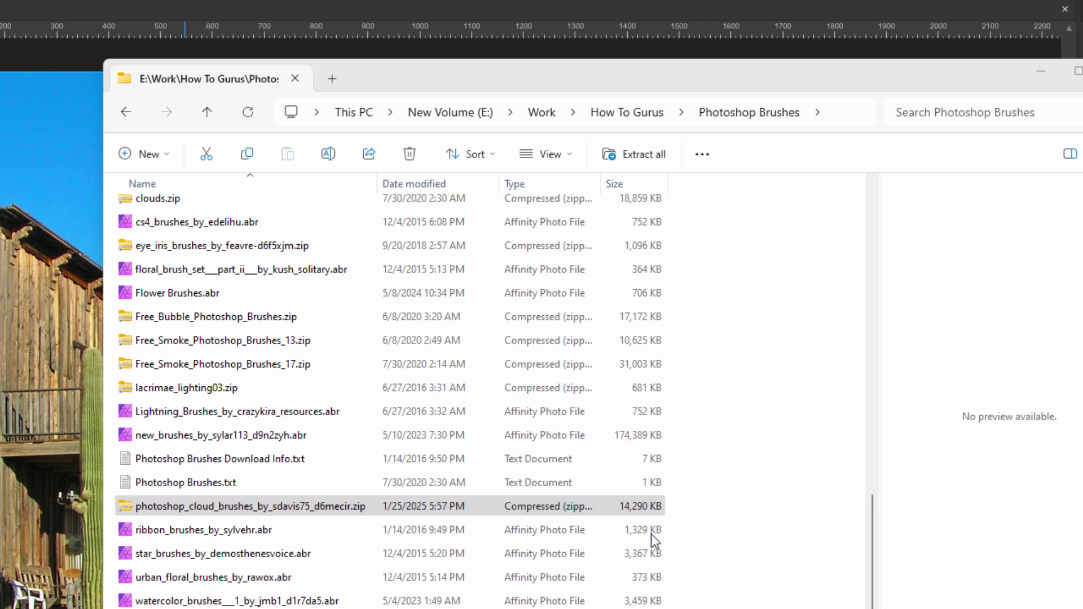
- Open the extracted photoshop_cloud_brushes_by_sdavis75_d6mecir folder and select Clouds by sdavis75.abr
scroll(290, 506, "down", 1)
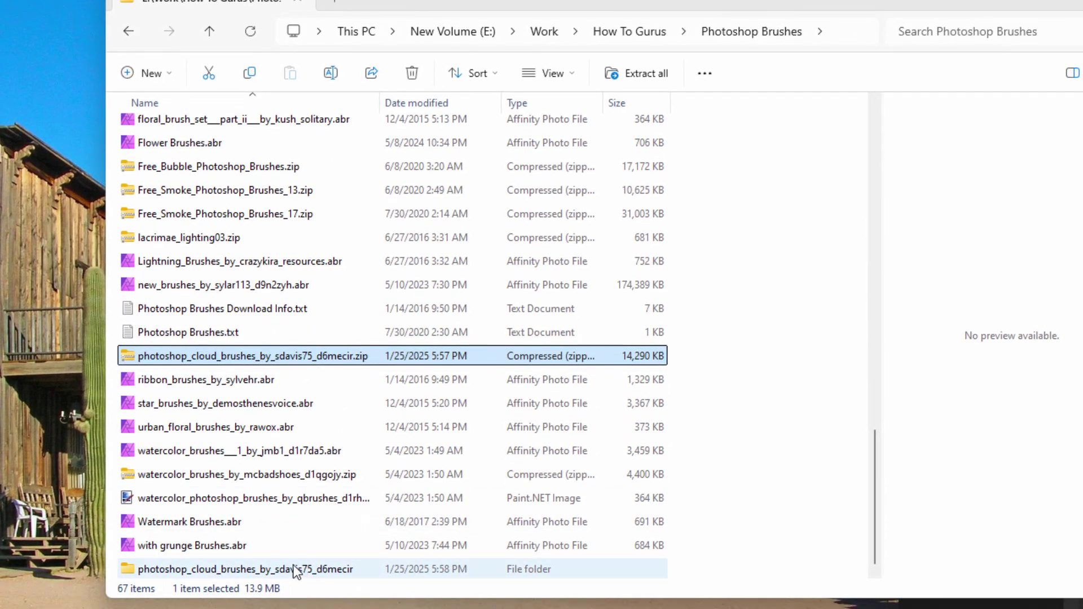
left_click(138, 578)
double_click(137, 571)
left_click(167, 130)
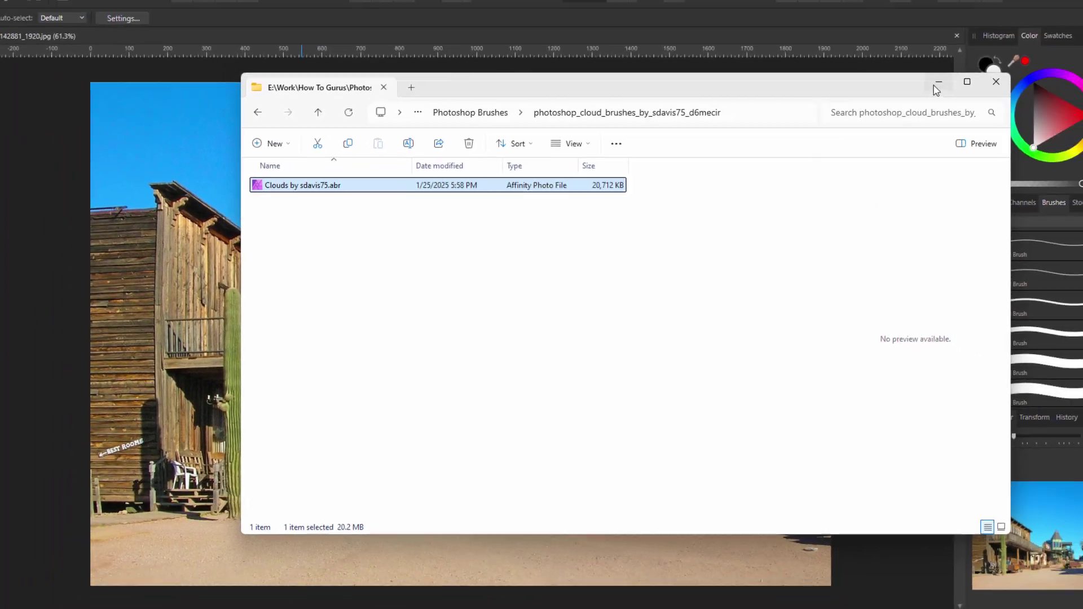
- Import Clouds by sdavis75.abr into Affinity Photo's Brushes panel from the extracted folder
left_click(937, 85)
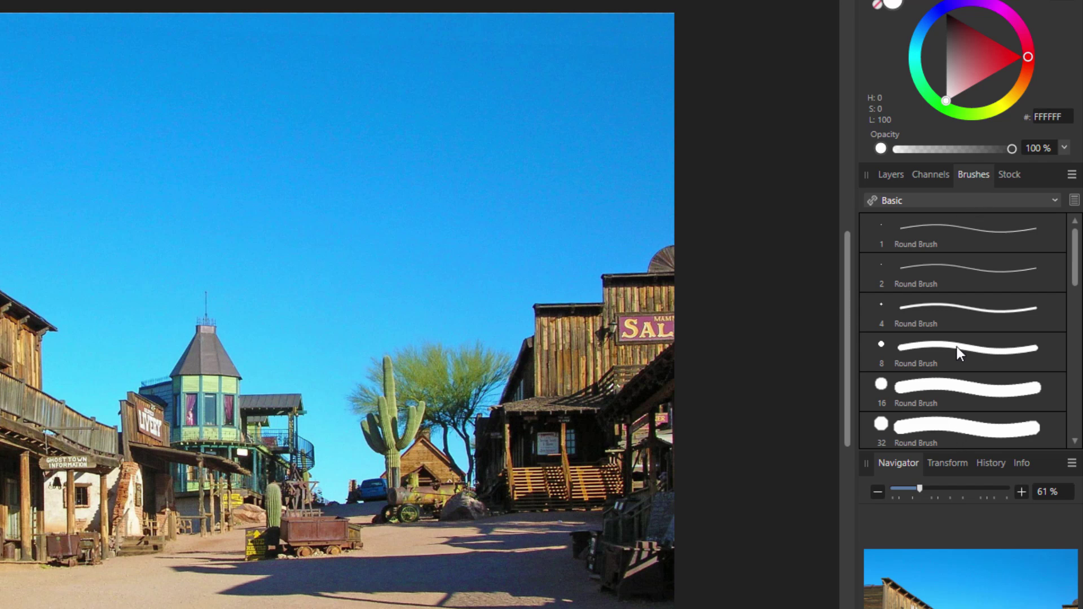
left_click(1072, 175)
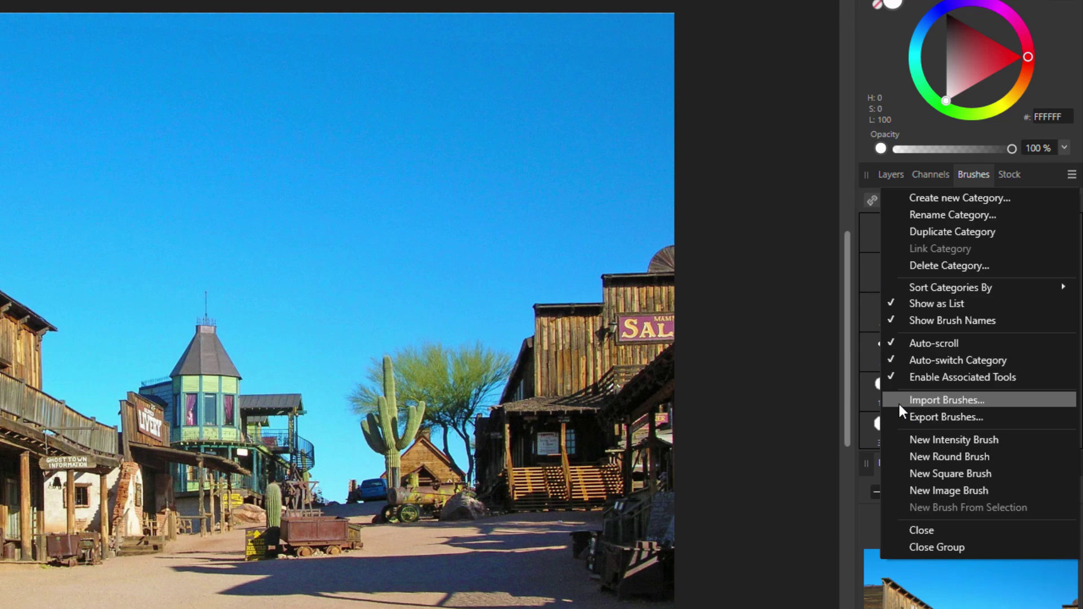
left_click(932, 400)
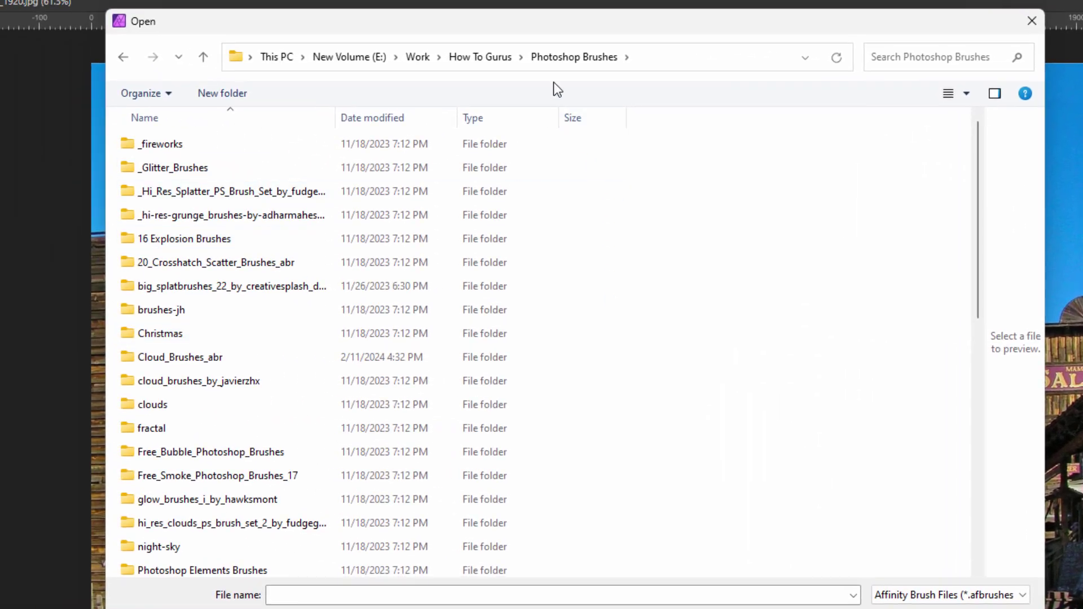
left_click(370, 114)
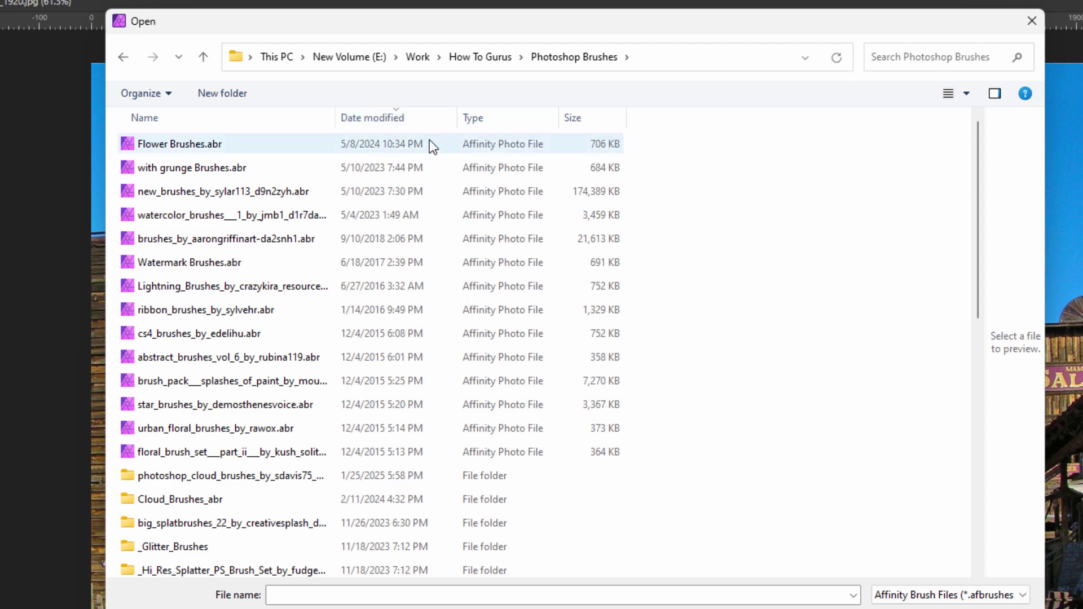
scroll(459, 182, "down", 3)
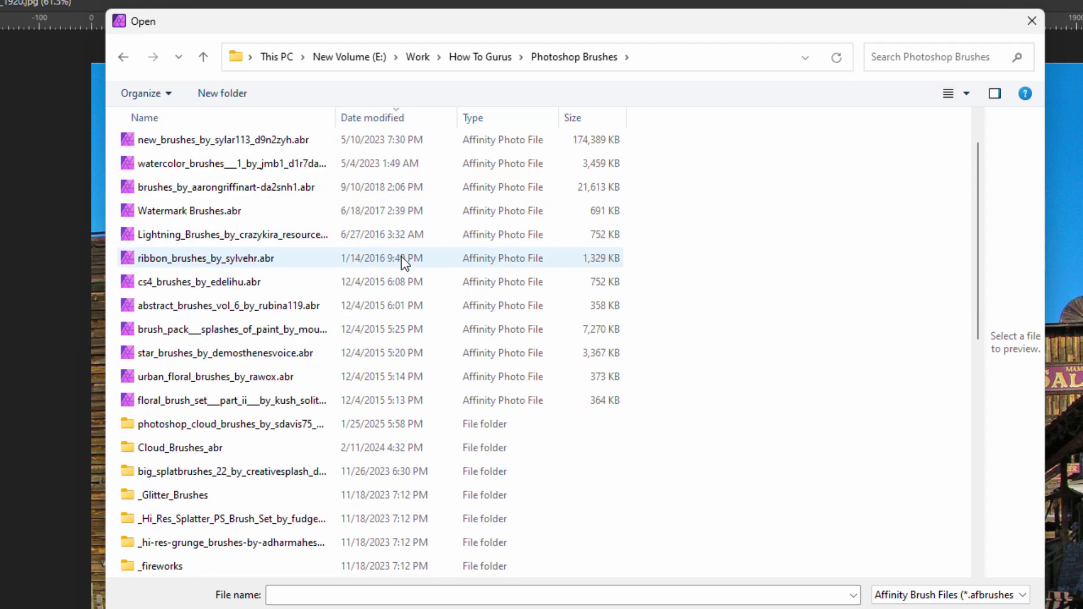
left_click(217, 283)
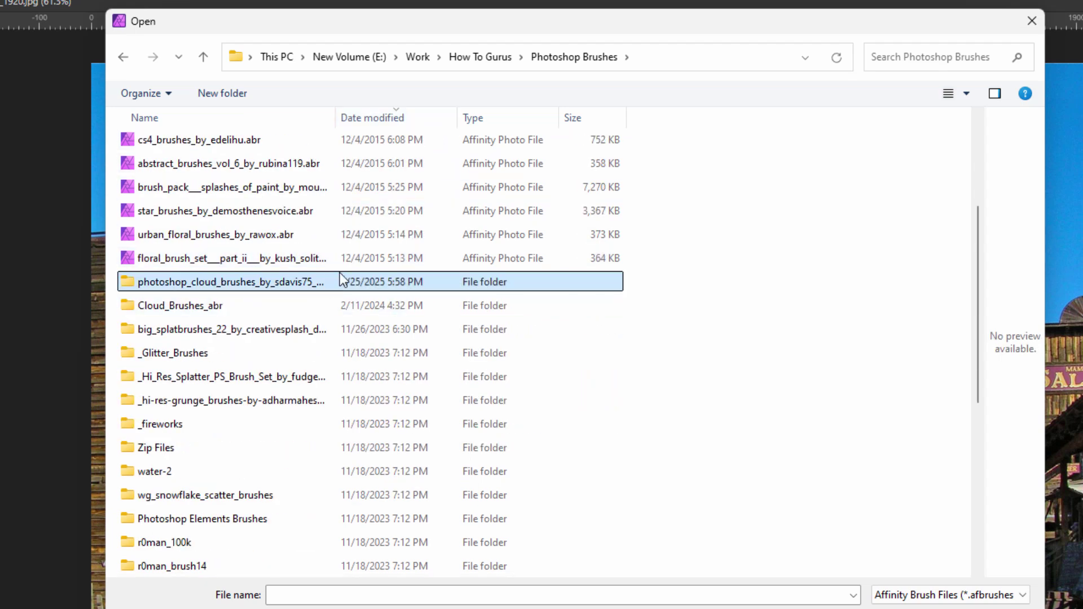
double_click(335, 117)
double_click(144, 283)
left_click(186, 149)
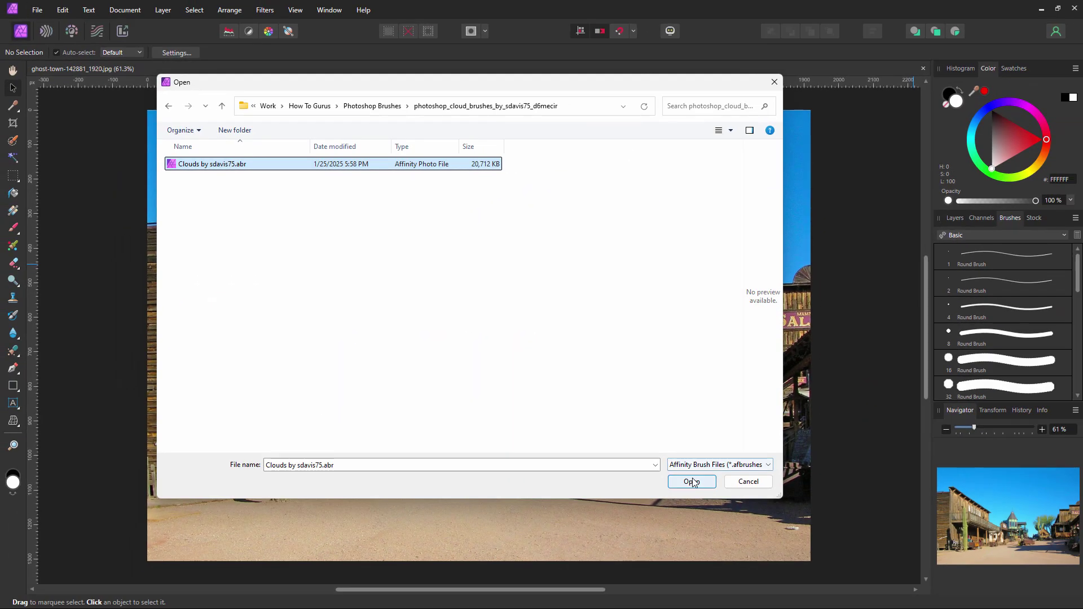
left_click(728, 504)
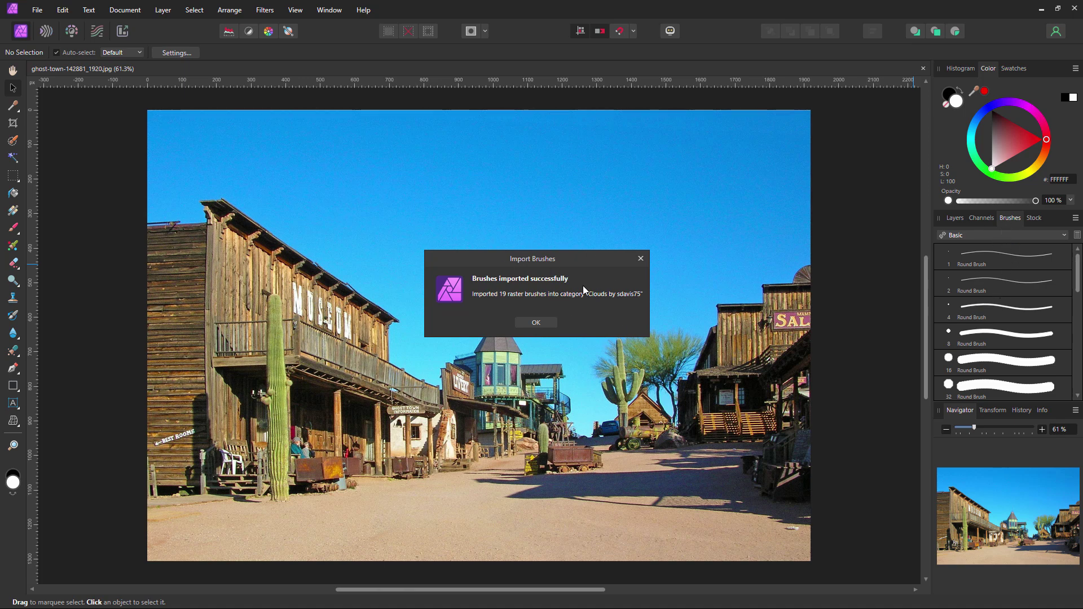
left_click(536, 323)
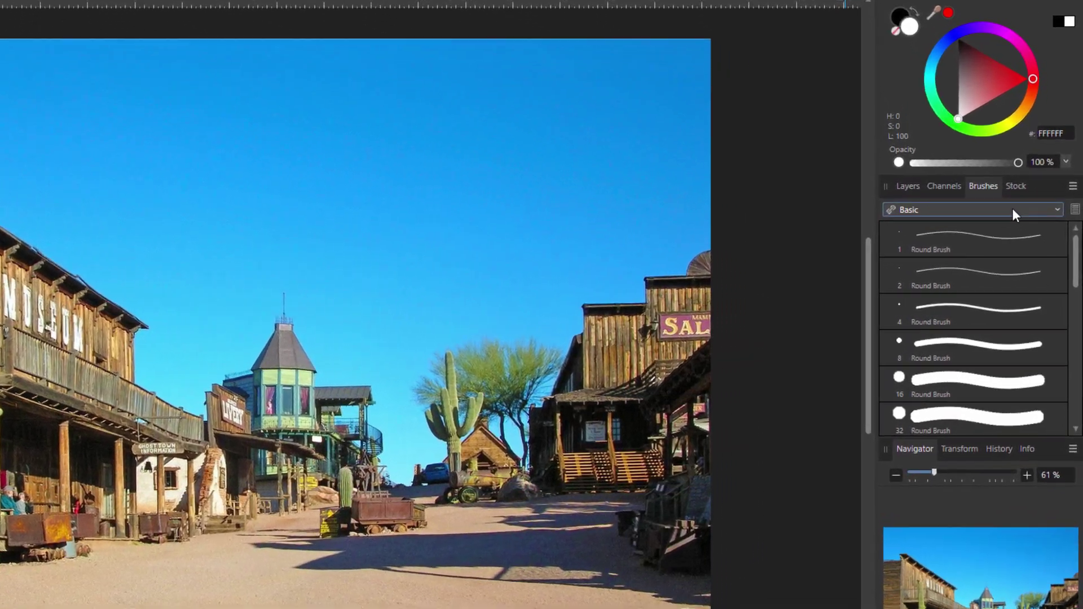
- Switch to the Clouds by sdavis75 category and scroll through its cloud brushes
left_click(1005, 235)
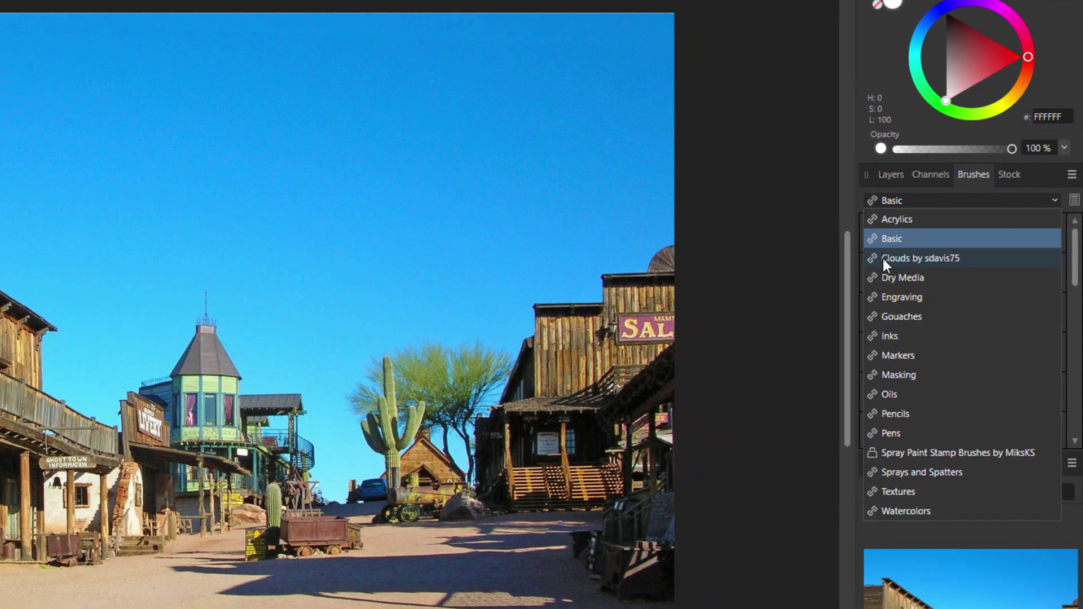
left_click(882, 258)
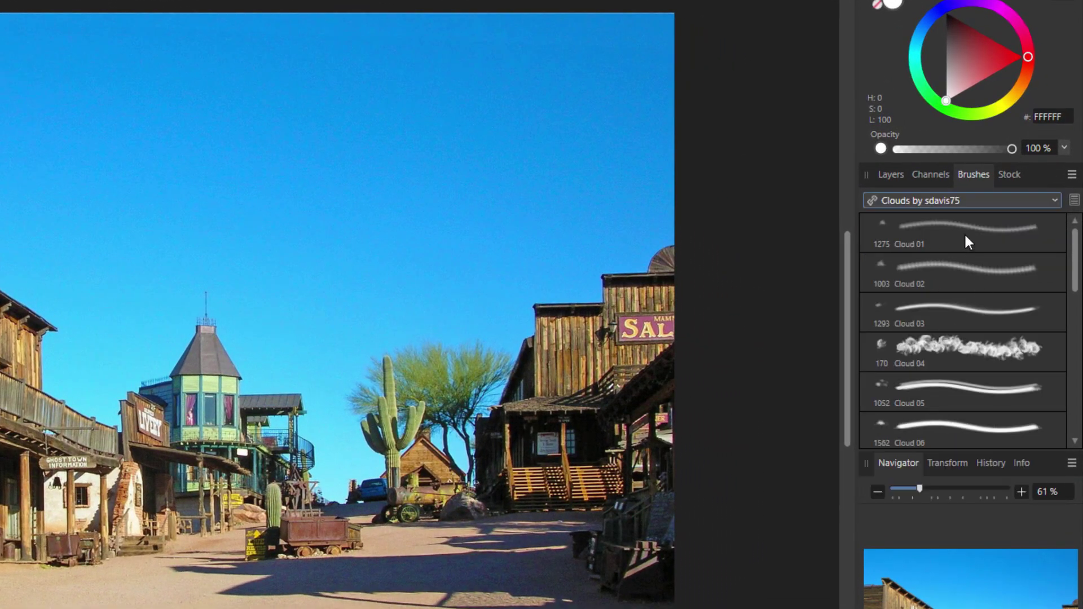
left_click_drag(1075, 268, 1075, 341)
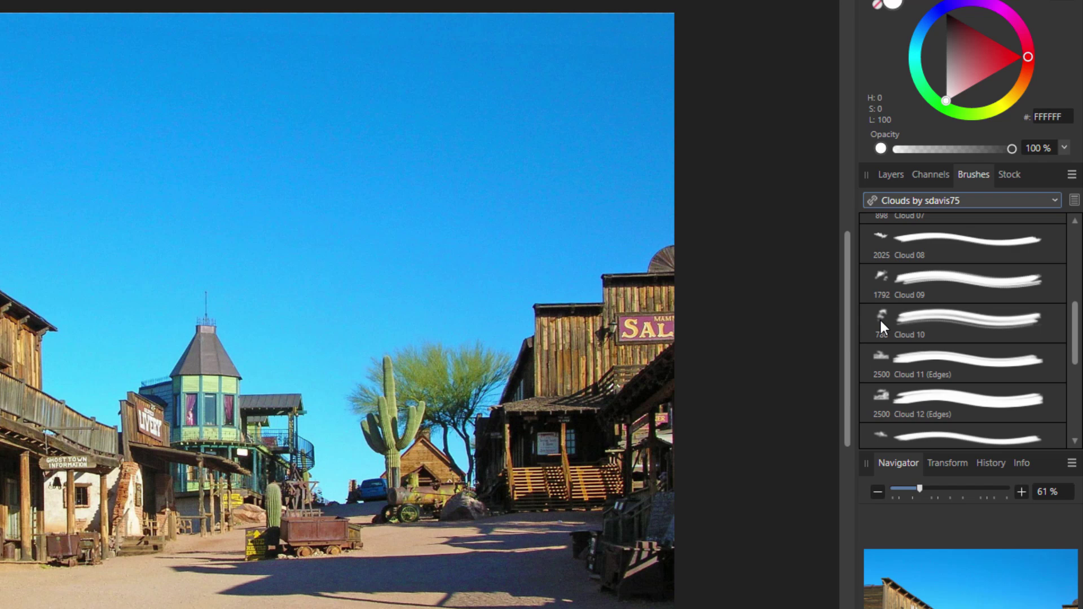
left_click_drag(1075, 339, 1074, 389)
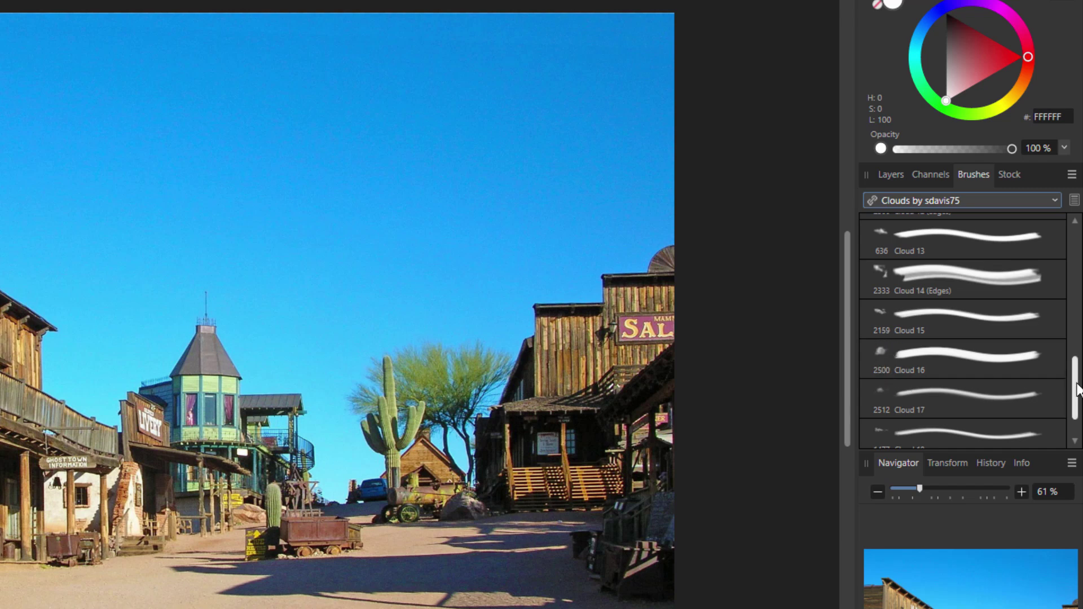
mouse_move(1075, 384)
left_mouse_down()
mouse_move(1078, 401)
mouse_move(1080, 364)
left_mouse_up()
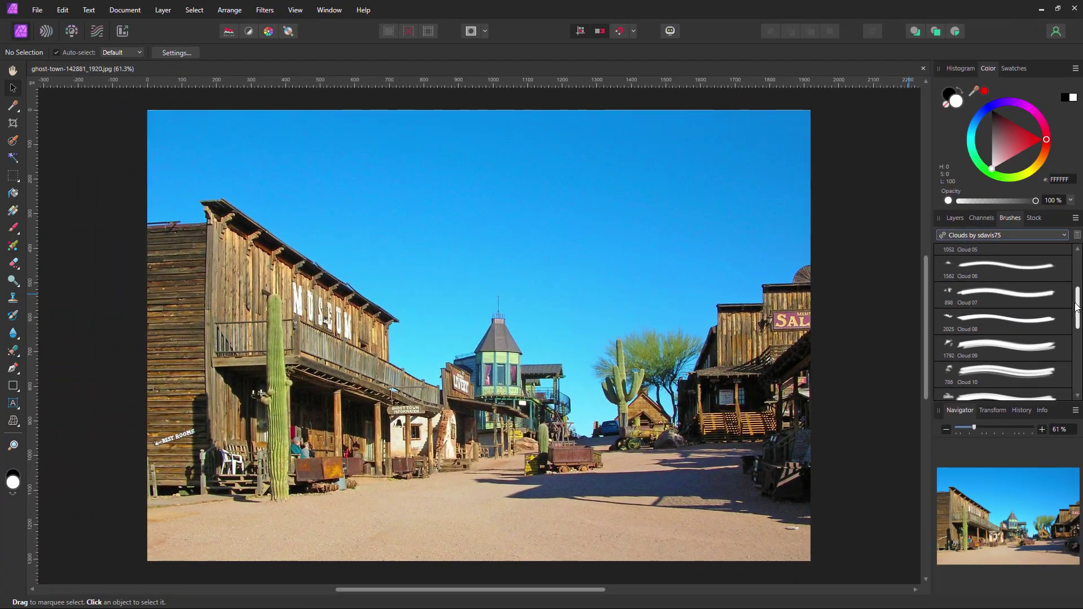
left_click_drag(1079, 336, 1073, 302)
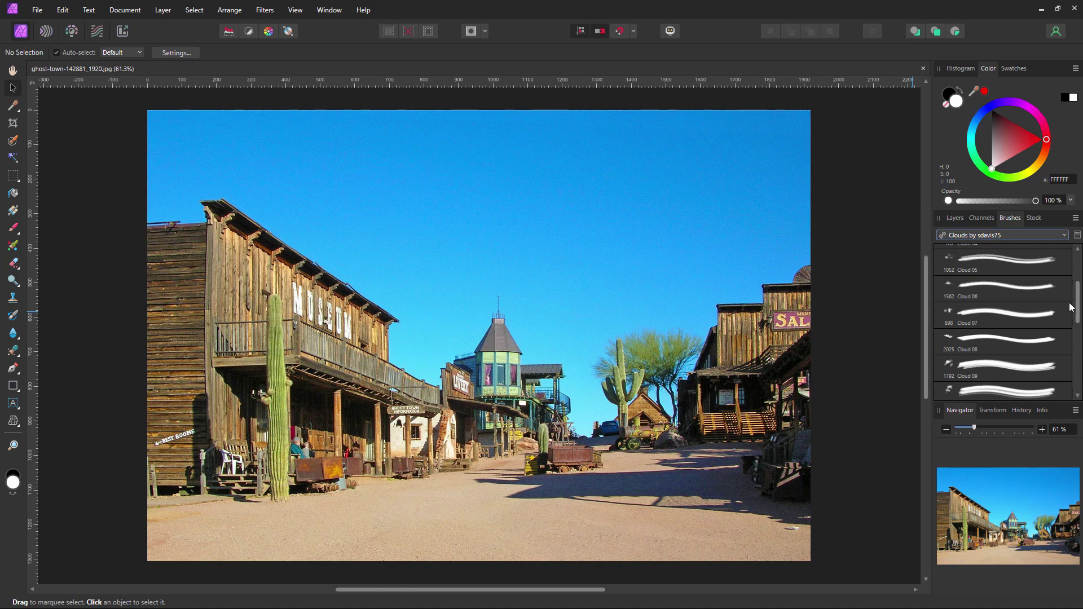
left_click_drag(1079, 305, 1057, 335)
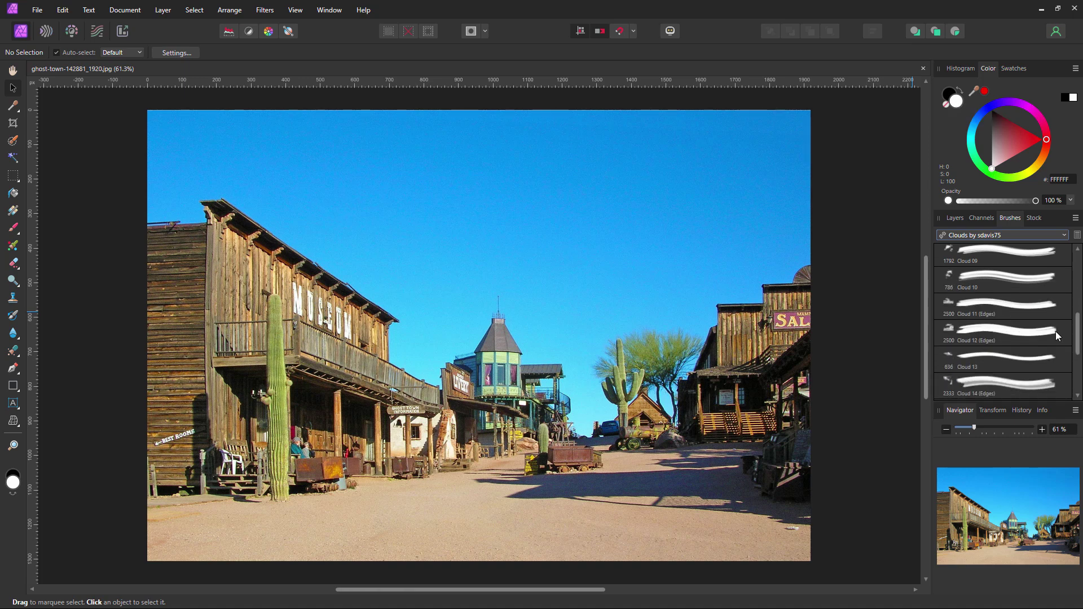
- Pick Cloud 11 (Edges) with the Paint Brush in white at 391 px width
left_click(948, 308)
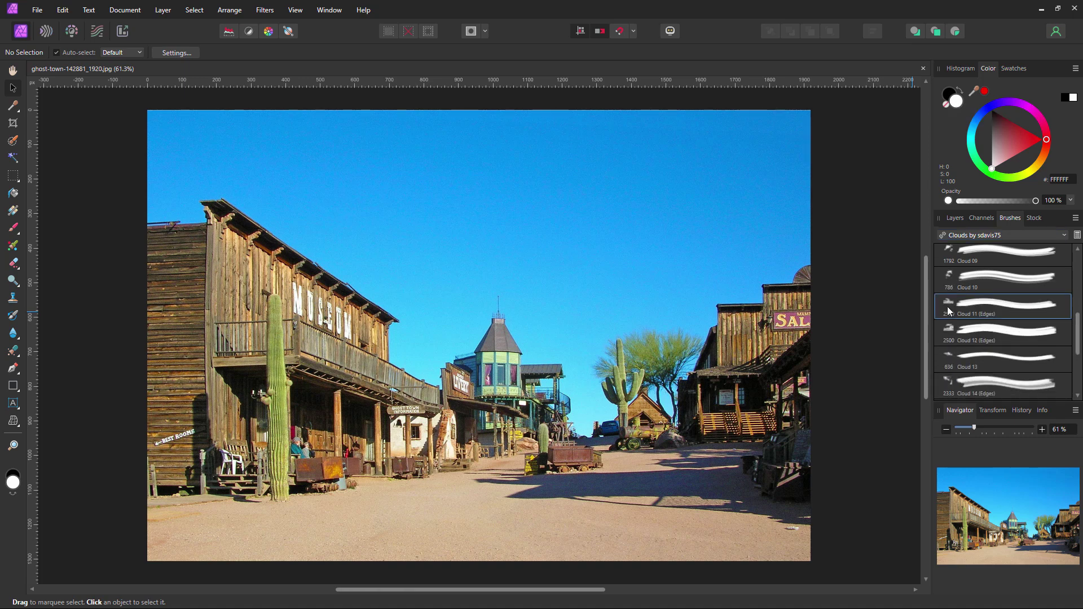
left_click(15, 232)
key("x")
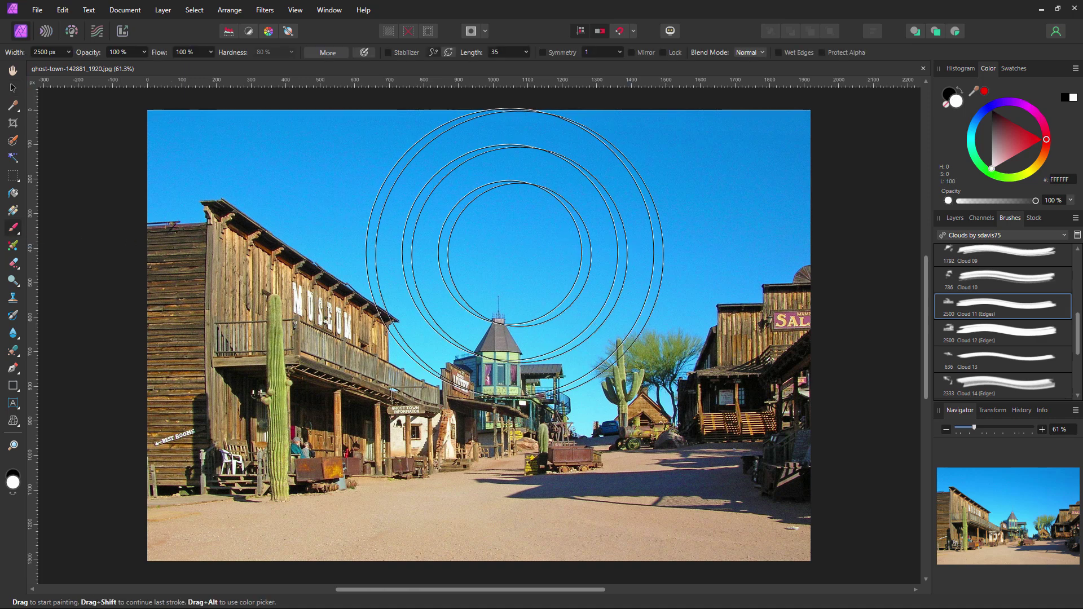
scroll(557, 302, "down", 1)
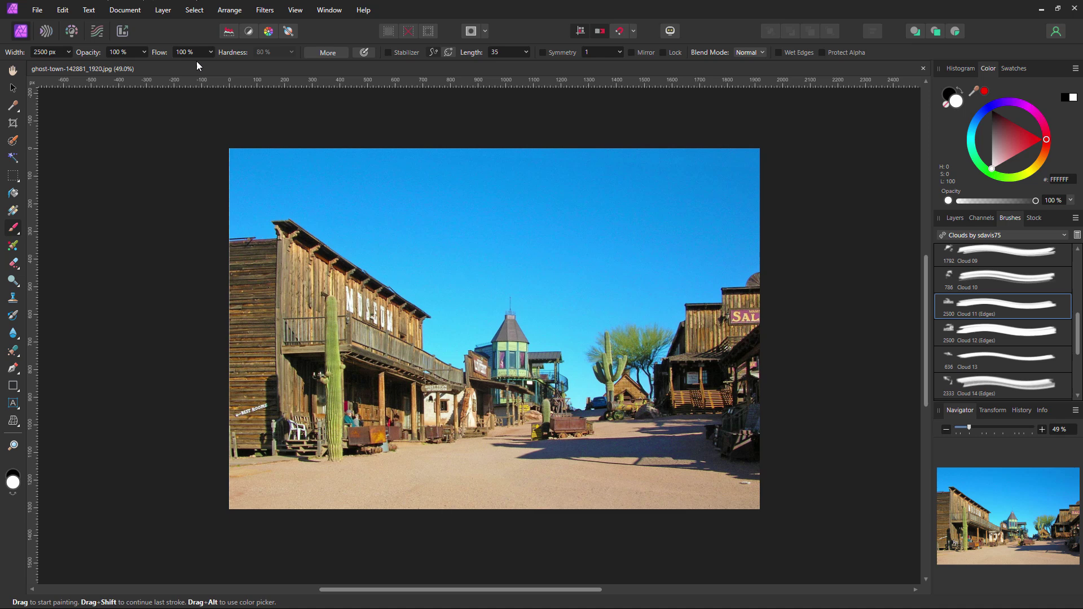
left_click(69, 52)
left_click(45, 66)
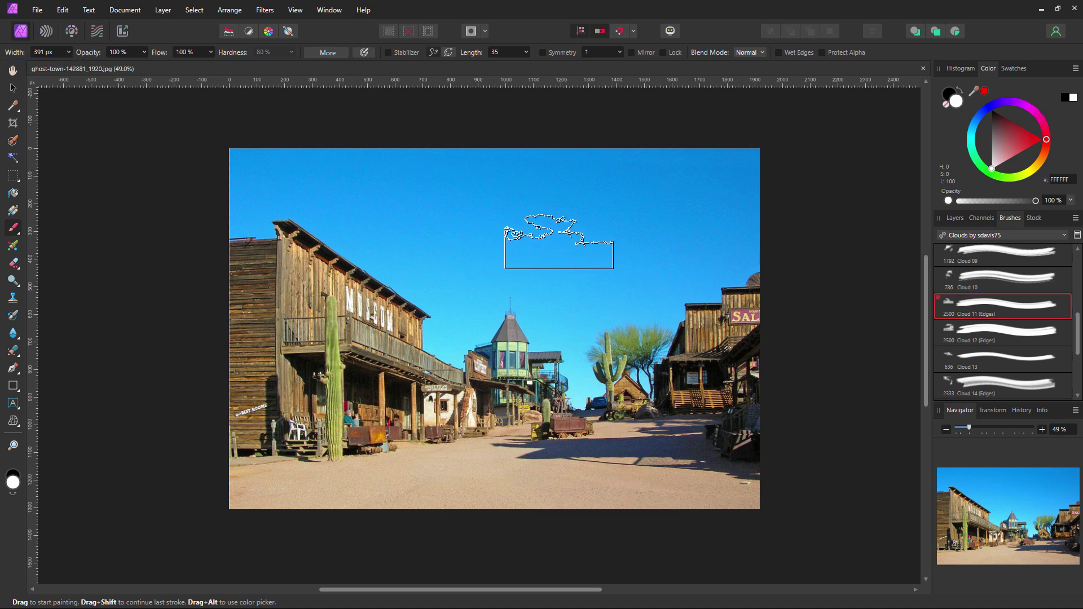
- Choose another cloud brush, set width to 386 px, and stamp a white cloud in the sky
left_click(993, 277)
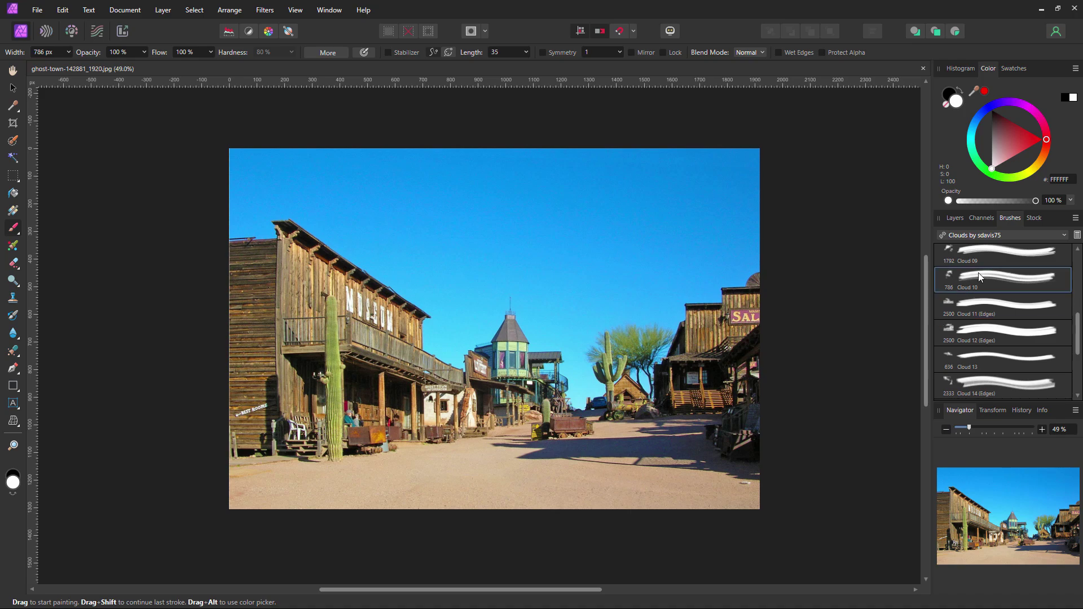
left_click_drag(588, 254, 547, 287)
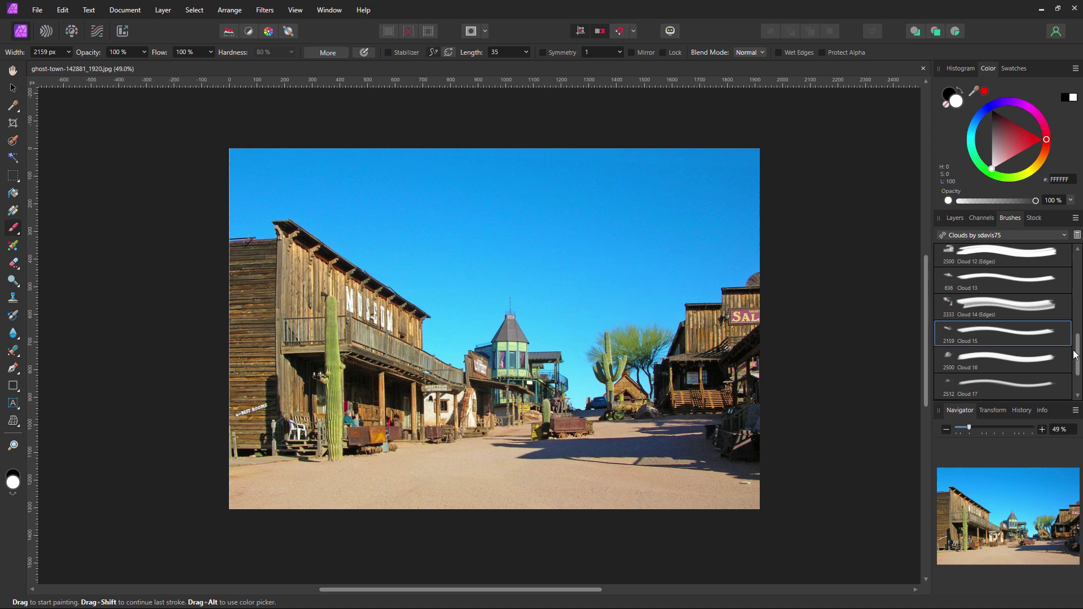
left_click_drag(1078, 336, 1080, 371)
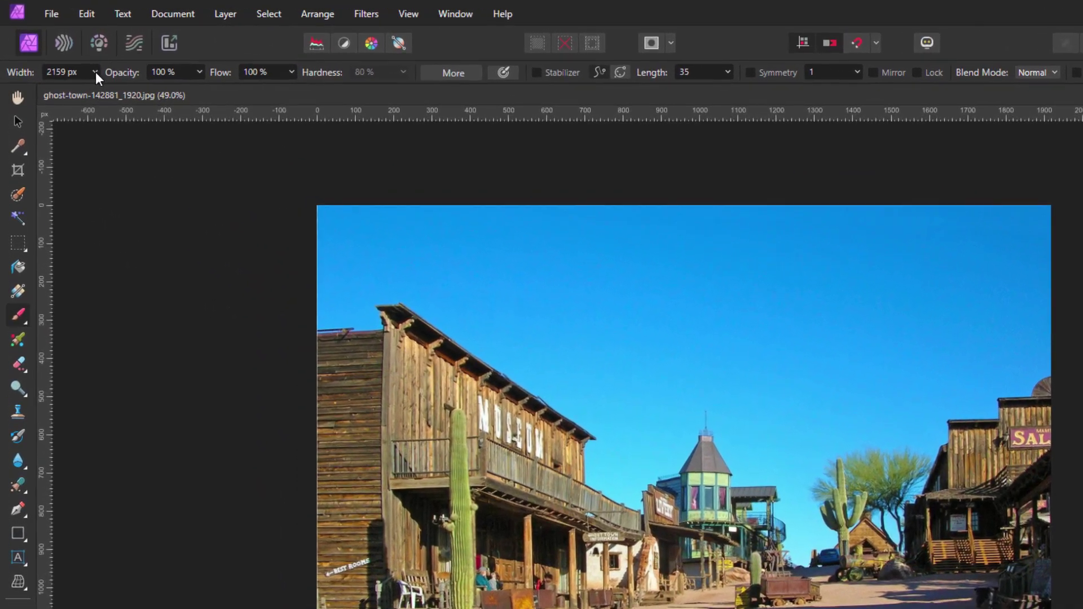
left_click(96, 72)
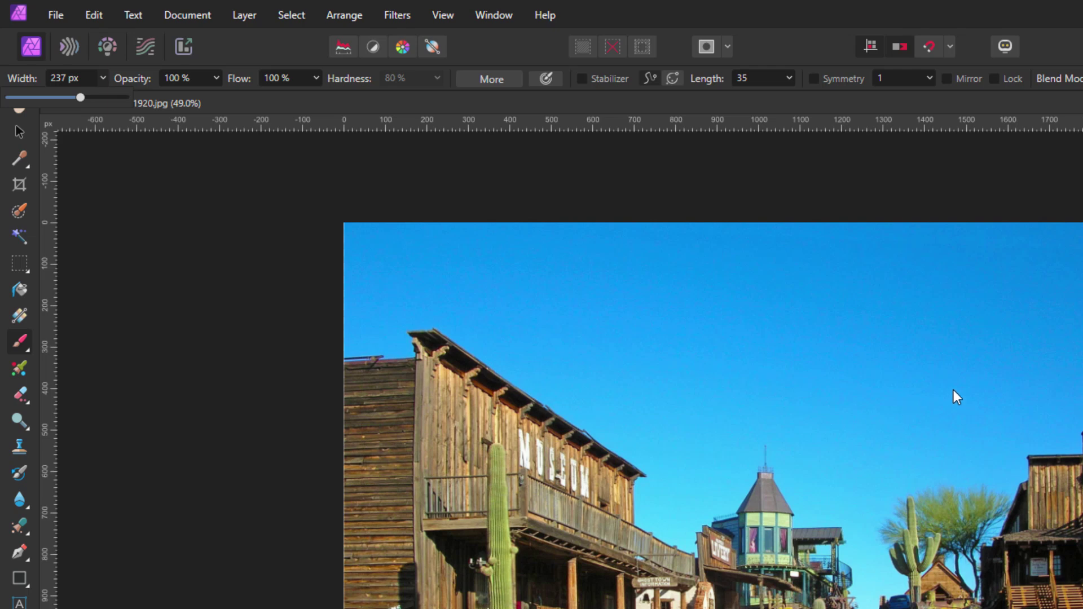
left_click_drag(81, 97, 115, 97)
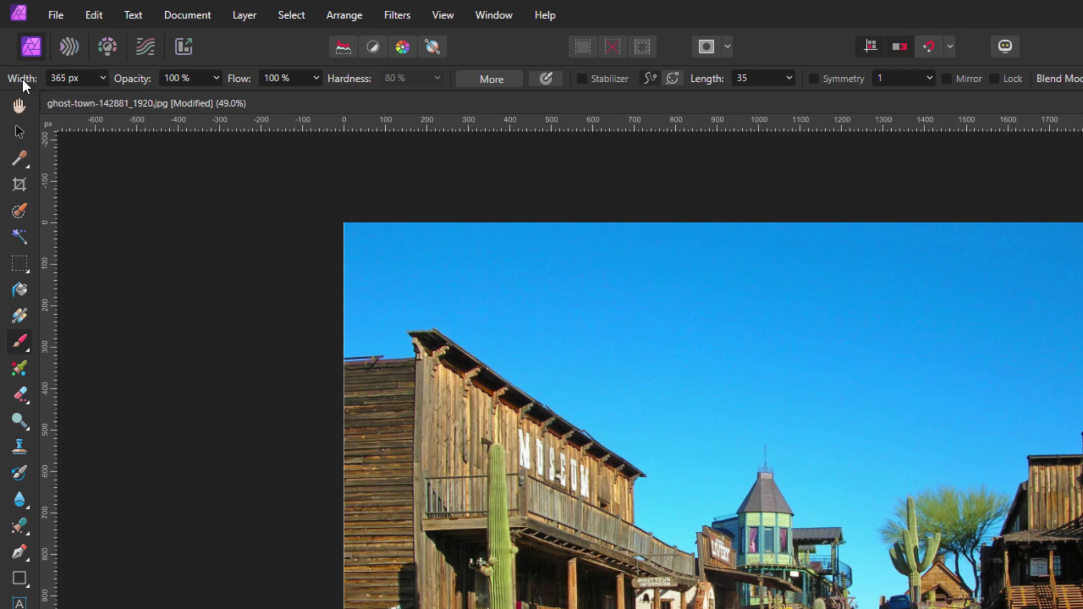
left_click_drag(21, 79, 45, 79)
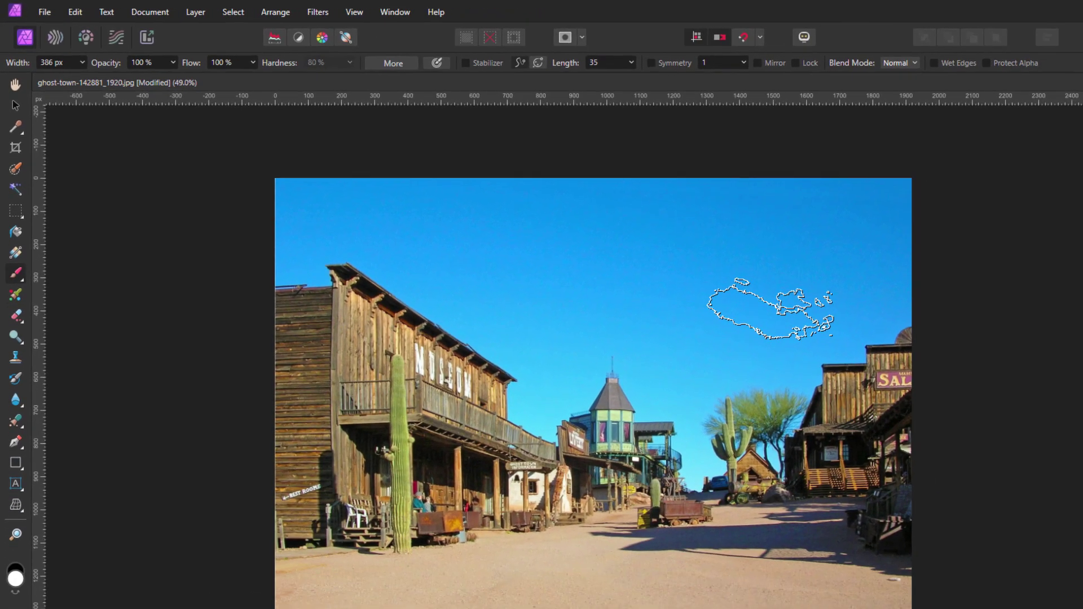
left_click(770, 309)
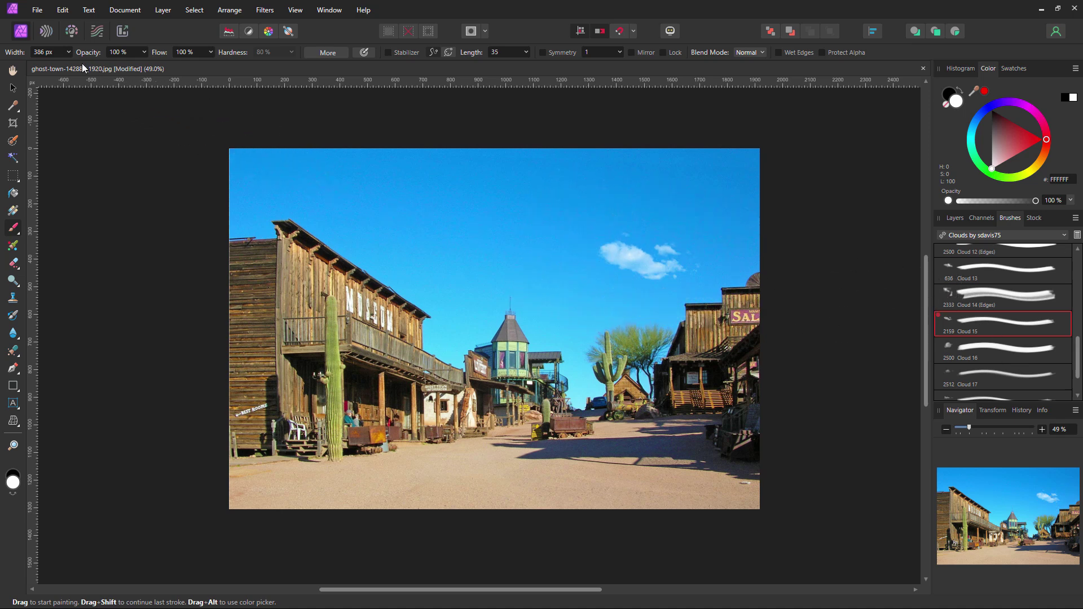
- Test the Cloud 14 (Edges) brush with two dabs in the upper sky, then undo them
left_click(952, 298)
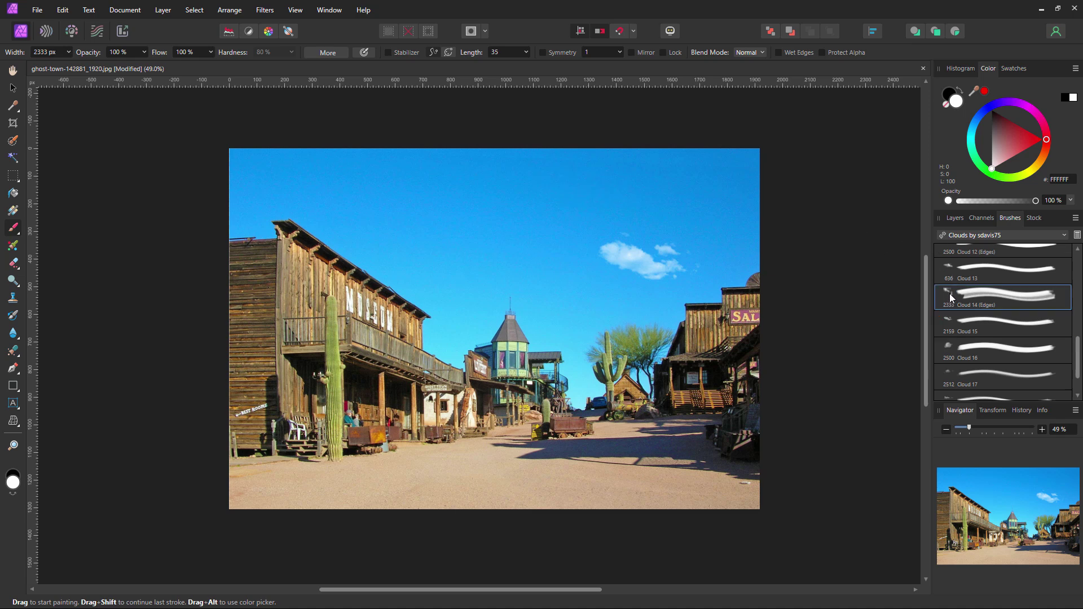
left_click(68, 52)
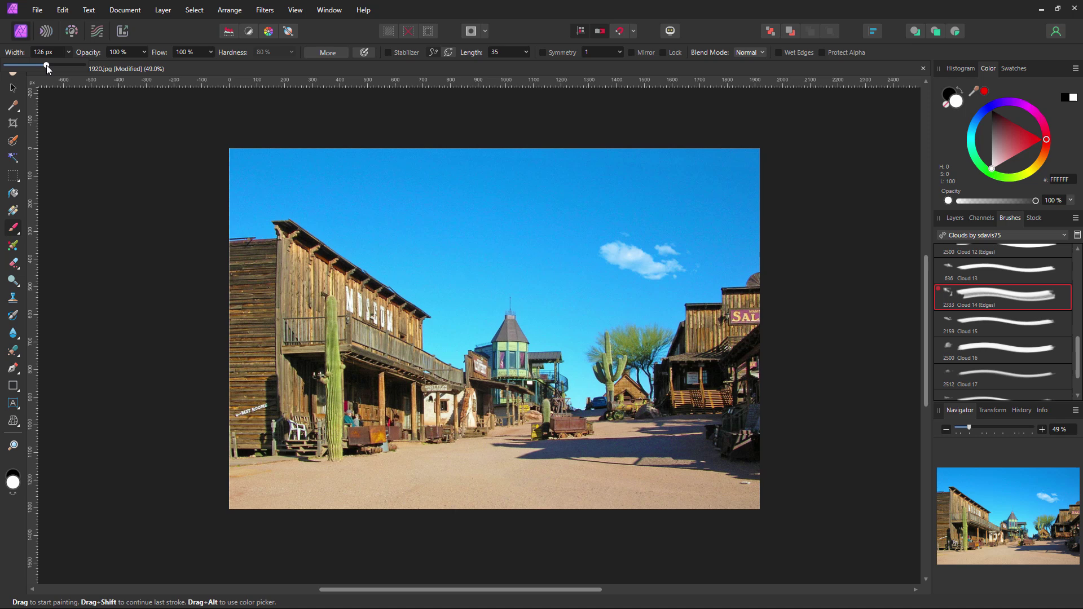
left_click(522, 244)
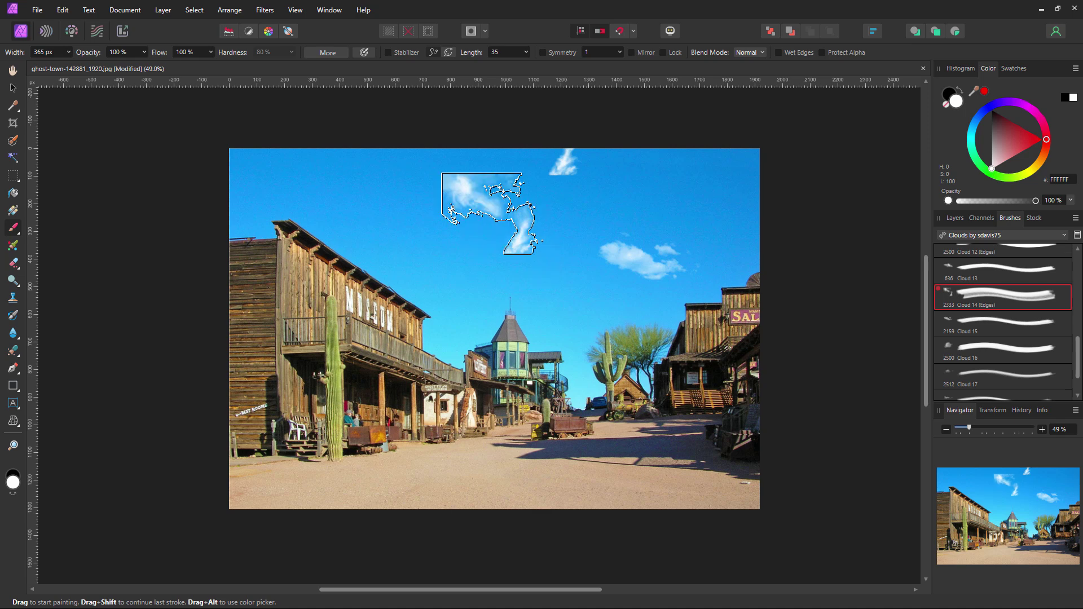
left_click(489, 213)
key("ctrl+z")
key("ctrl+z")
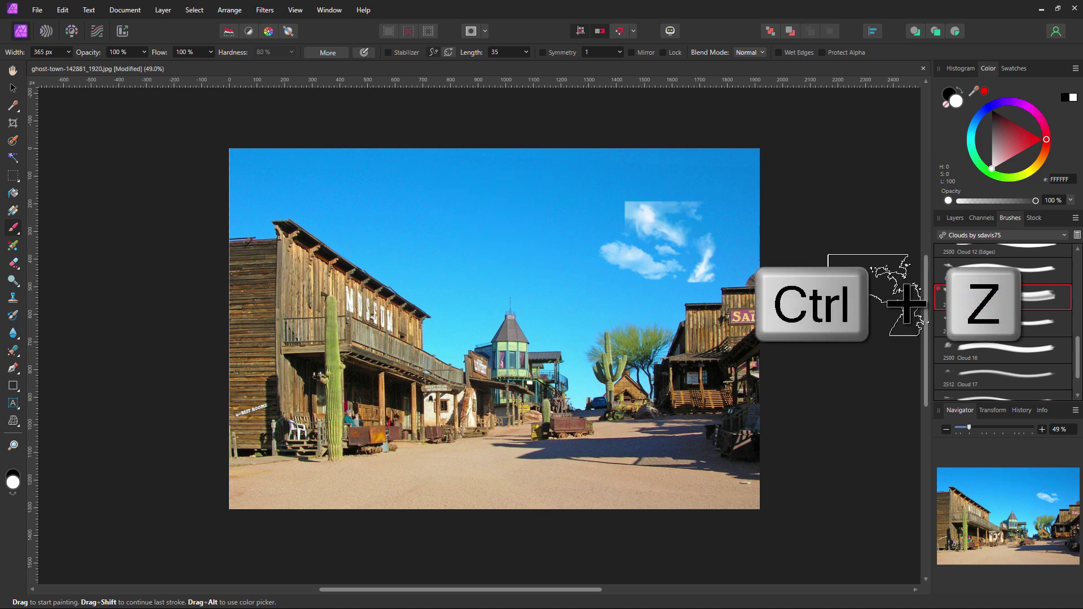
key("ctrl+z")
- Try Cloud 19 with a large stroke across the sky, then undo it
left_click_drag(1079, 346, 1079, 362)
left_click(960, 386)
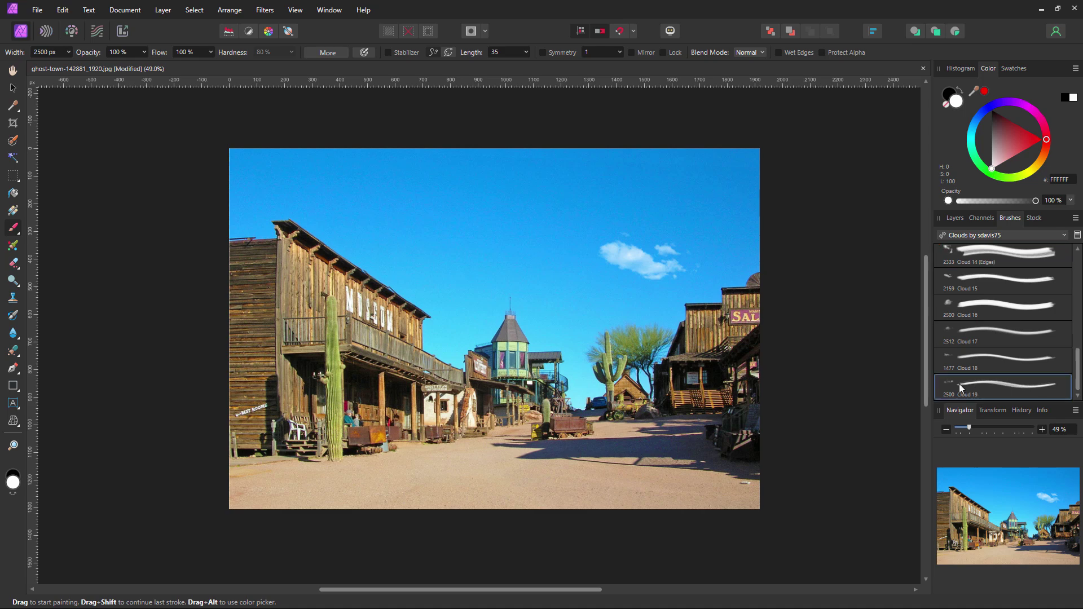
mouse_move(728, 361)
left_mouse_down()
mouse_move(573, 188)
mouse_move(475, 203)
mouse_move(491, 194)
mouse_move(485, 170)
mouse_move(514, 200)
mouse_move(496, 201)
left_mouse_up()
key("ctrl+z")
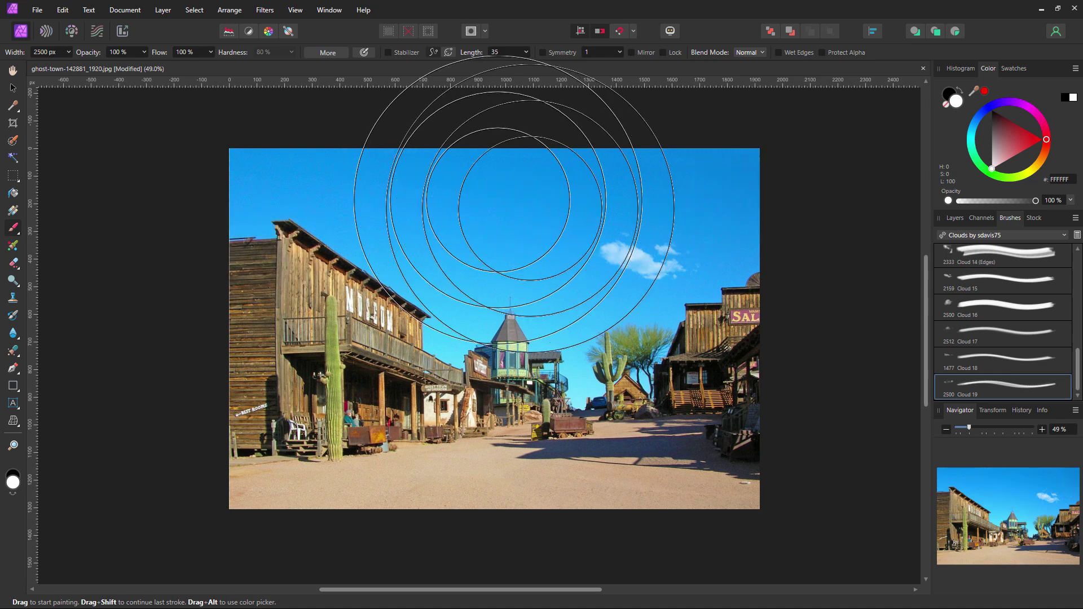
- With the Layers panel shown, stamp several large Cloud 19 clouds across the sky
left_click(955, 219)
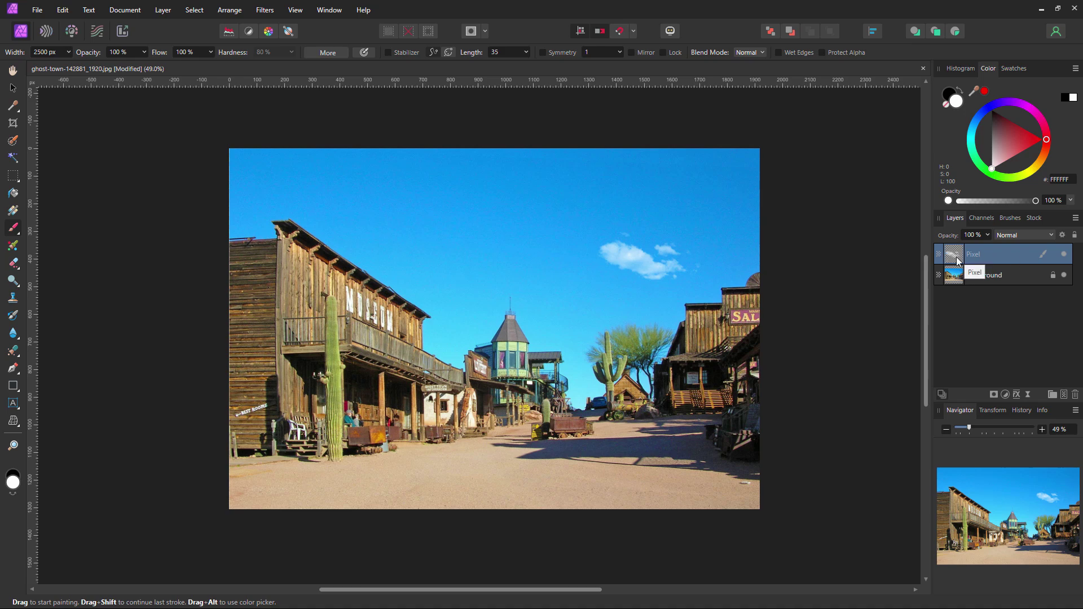
left_click(459, 229)
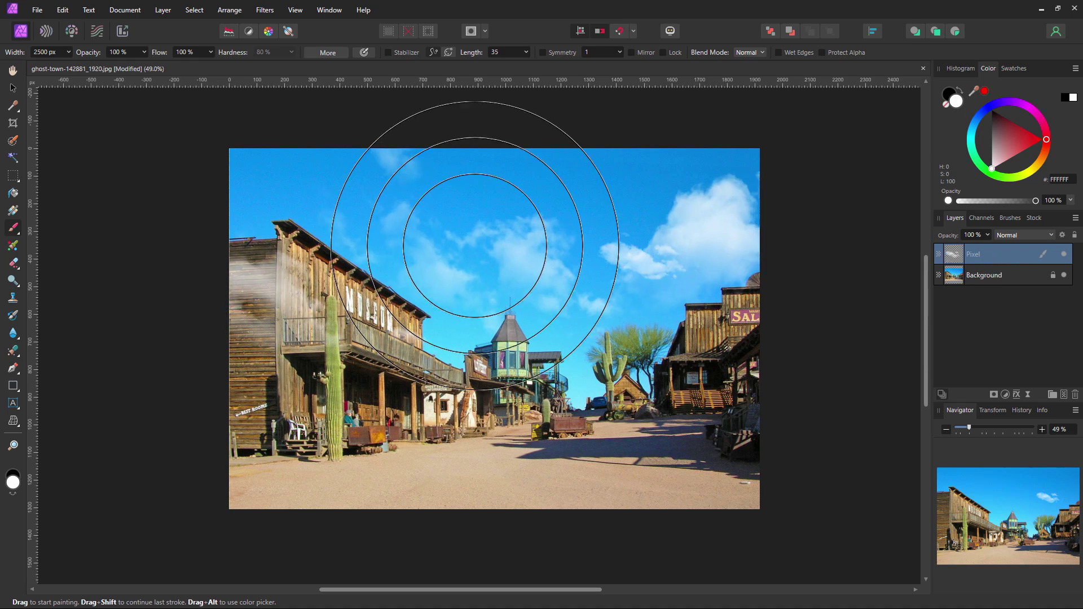
left_click(448, 229)
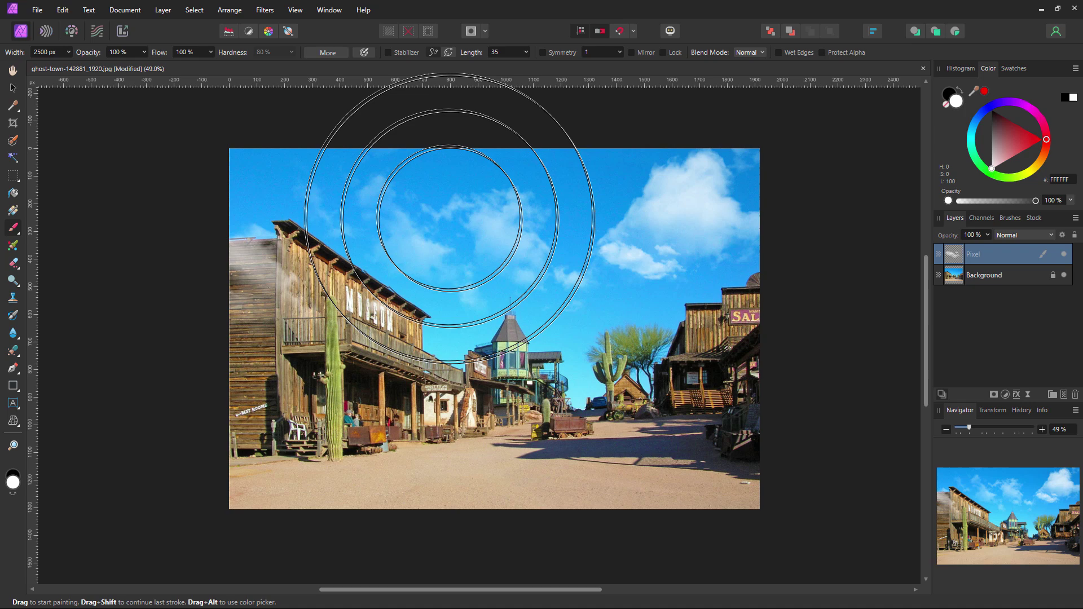
left_click(447, 205)
left_click(459, 218)
left_click(460, 218)
- Undo the stray cloud over the right-side street and erase the haze on the museum's left
left_click(885, 367)
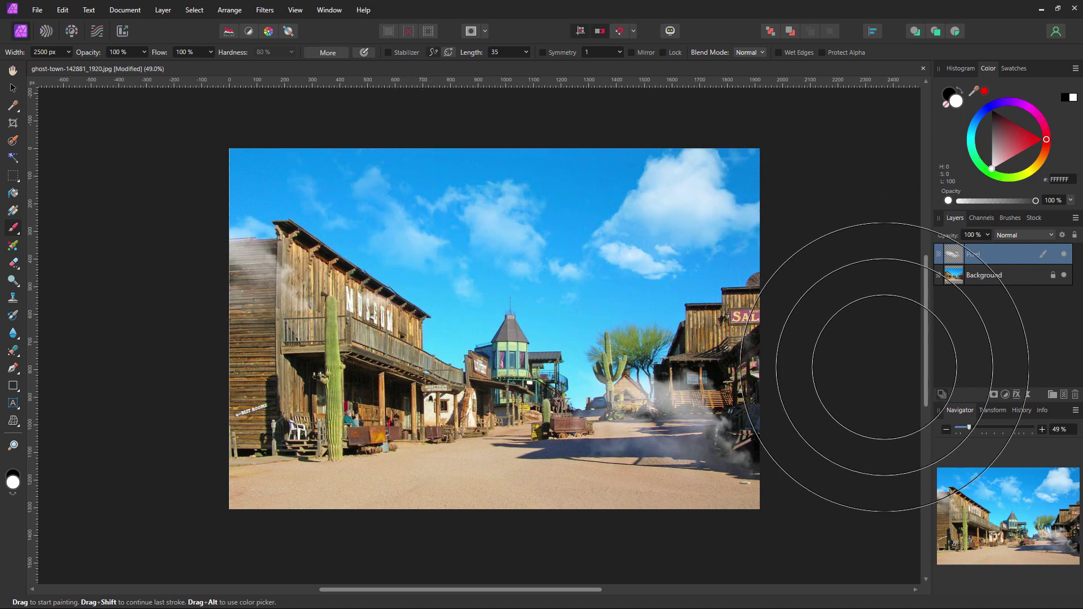
key("ctrl+z")
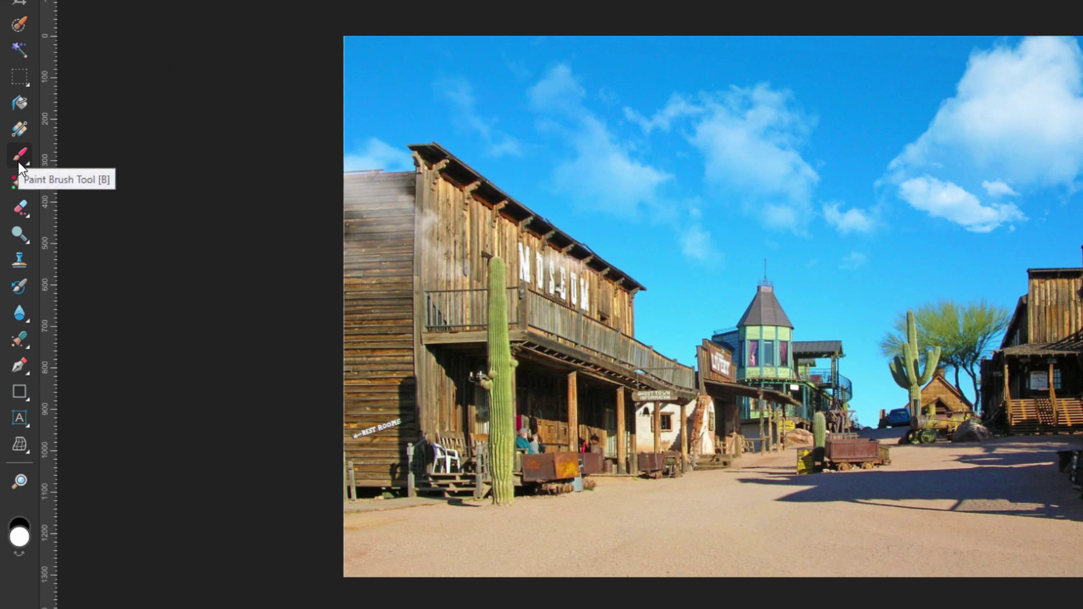
left_click(22, 207)
mouse_move(406, 215)
left_mouse_down()
mouse_move(429, 260)
mouse_move(468, 254)
mouse_move(449, 301)
mouse_move(412, 234)
mouse_move(366, 259)
mouse_move(343, 192)
mouse_move(406, 186)
left_mouse_up()
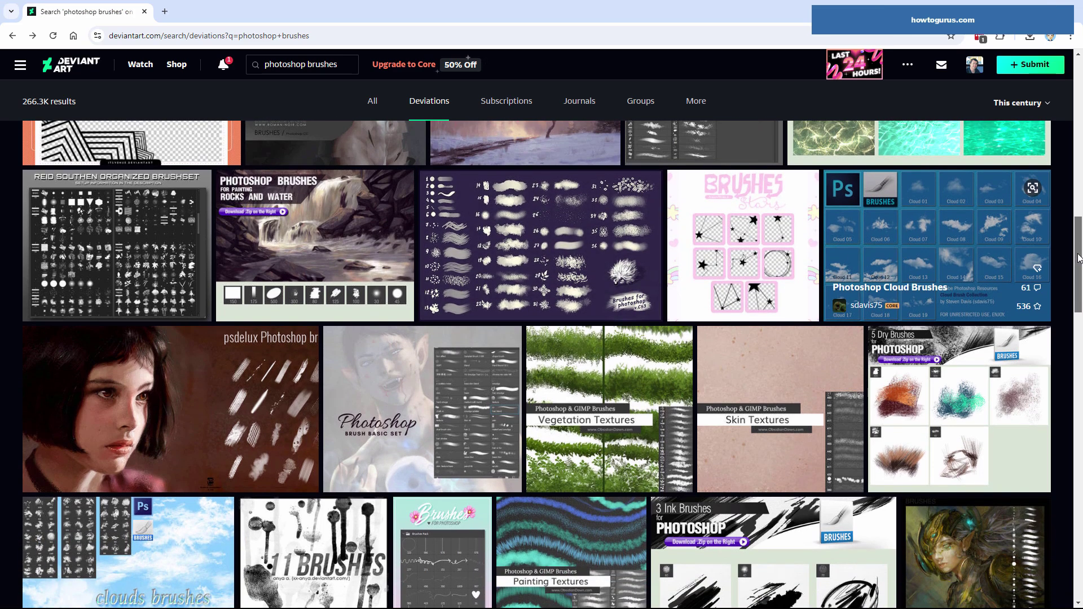
- Scroll down the 'photoshop brushes' results to packs like Water Surface Brush set and Lightning
scroll(840, 225, "up", 1)
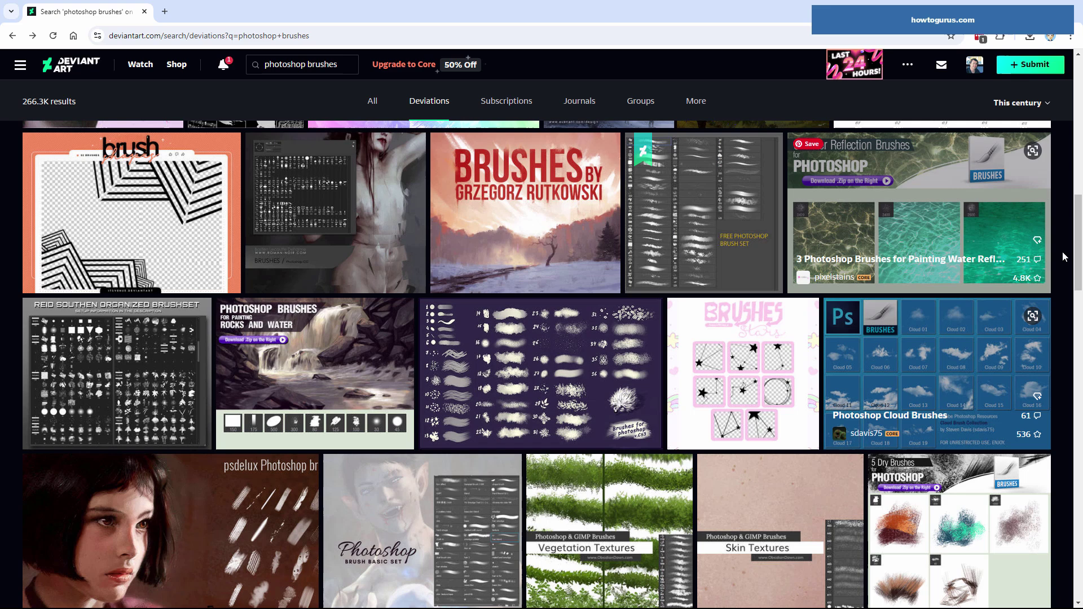
left_click_drag(1079, 240, 1080, 289)
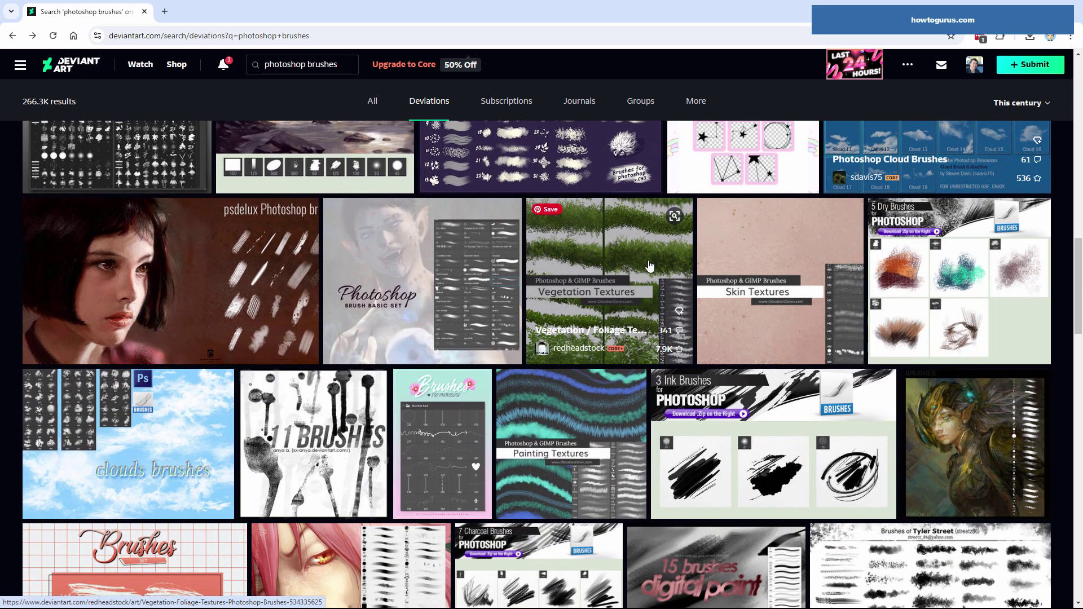
scroll(1081, 290, "down", 2)
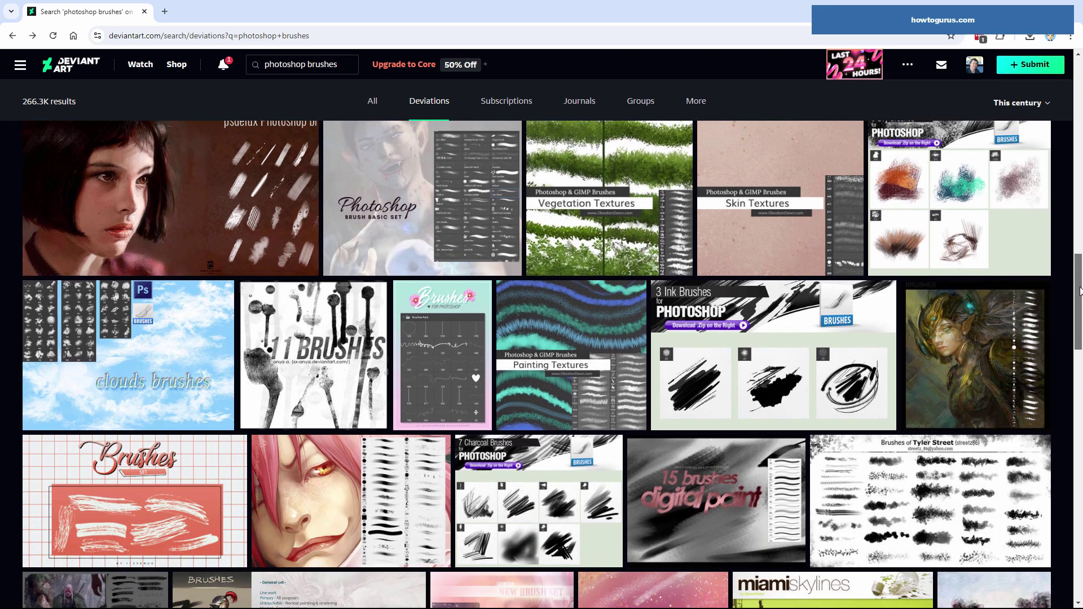
left_click_drag(1080, 293, 1081, 491)
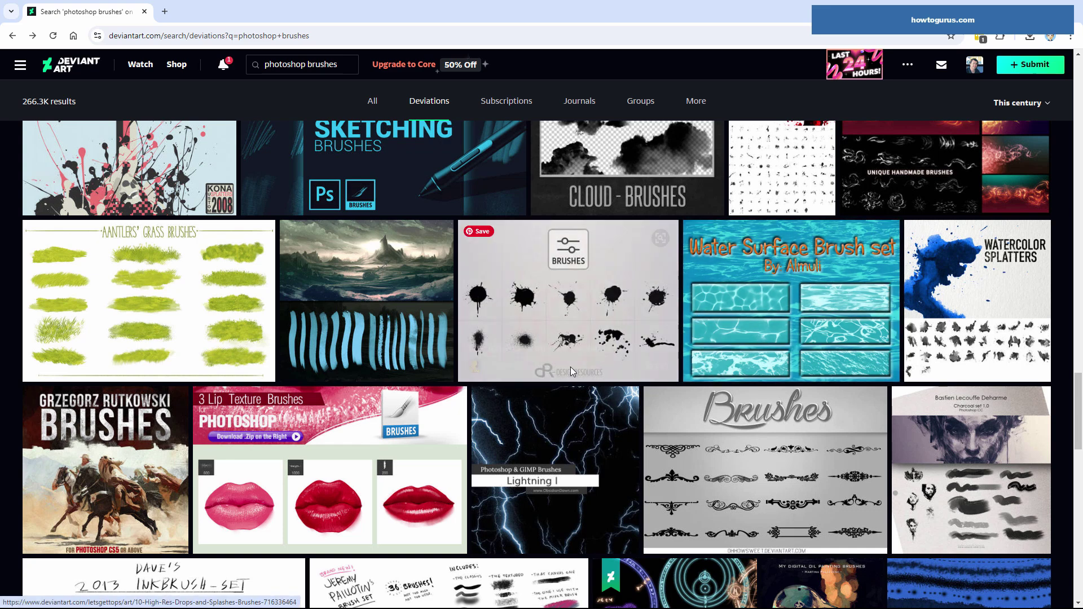